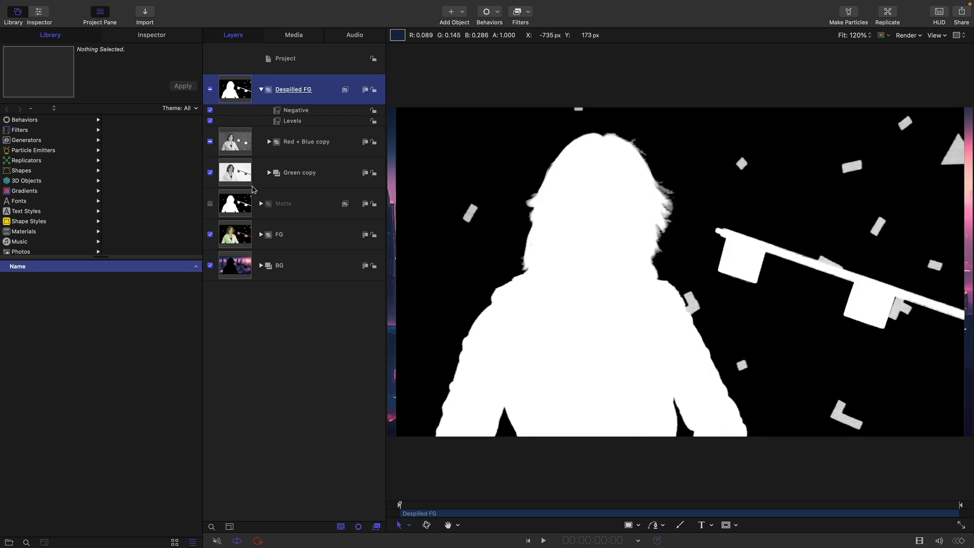
Step: Delete the Negative and Levels filters from the Despilled FG group
click(290, 110)
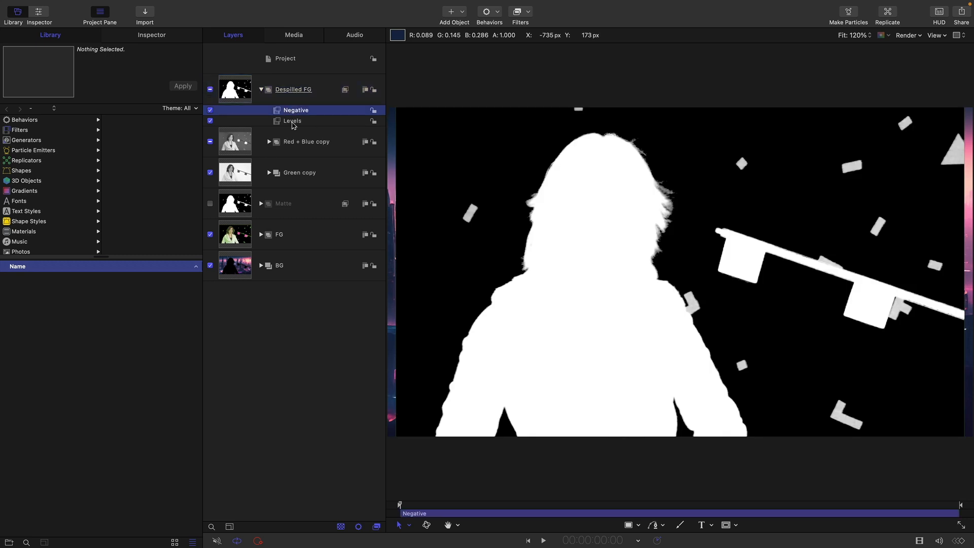
shift+click(292, 124)
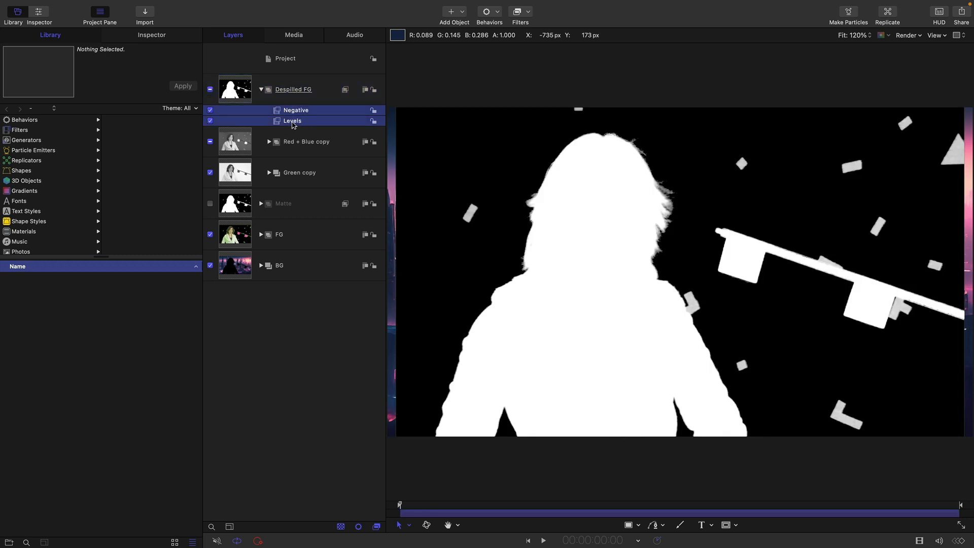
right_click(293, 123)
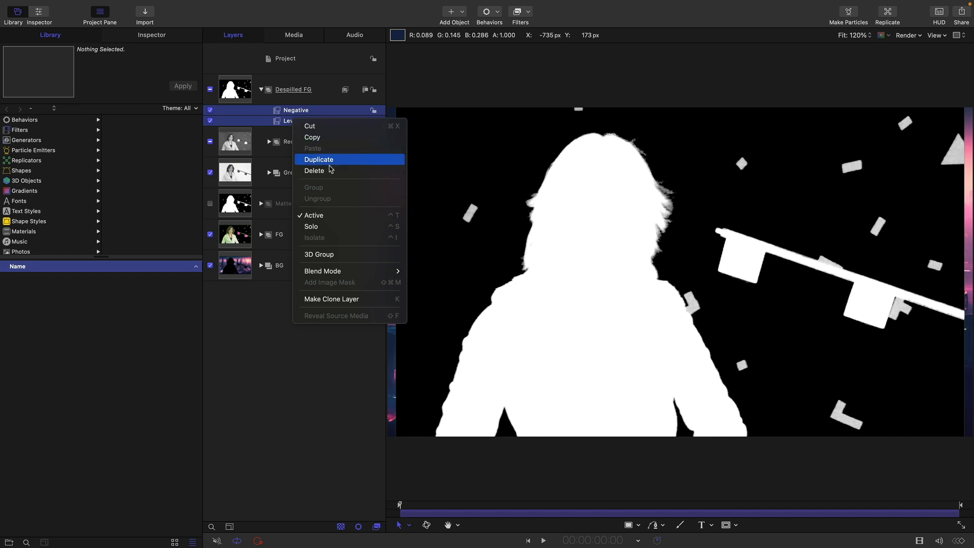
click(330, 166)
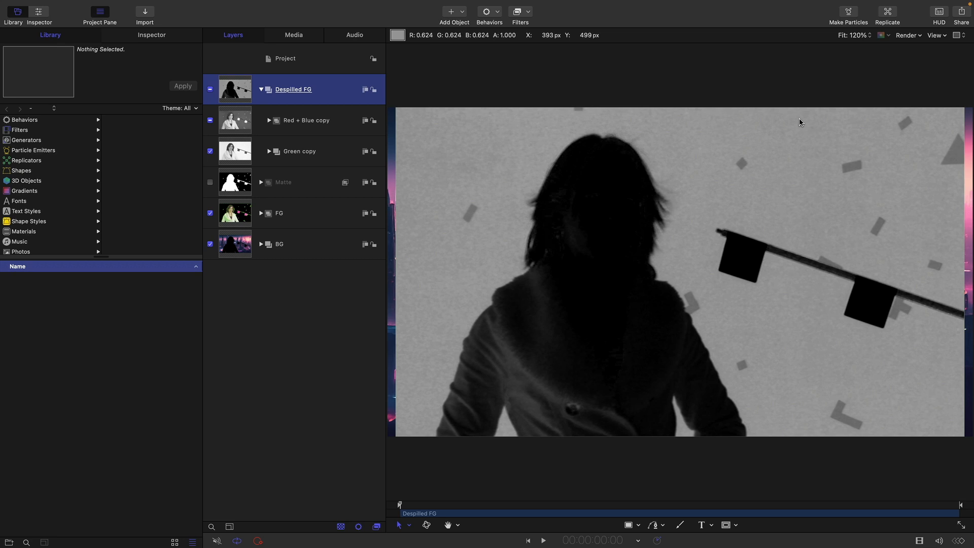
Step: Put Red + Blue copy and Green copy into a new group inside Despilled FG and name it Spill Map
click(230, 120)
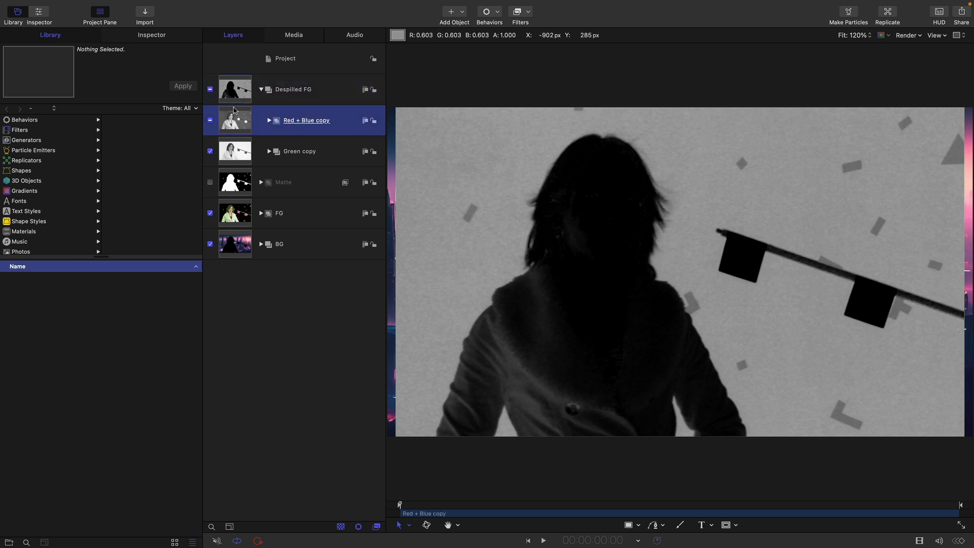
click(140, 6)
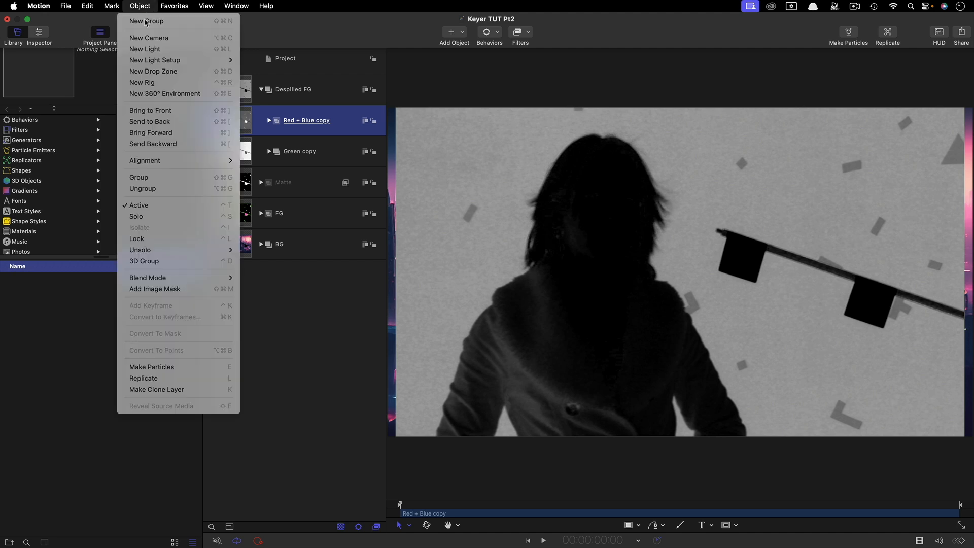
key(Return)
drag(305, 152, 292, 122)
double_click(282, 120)
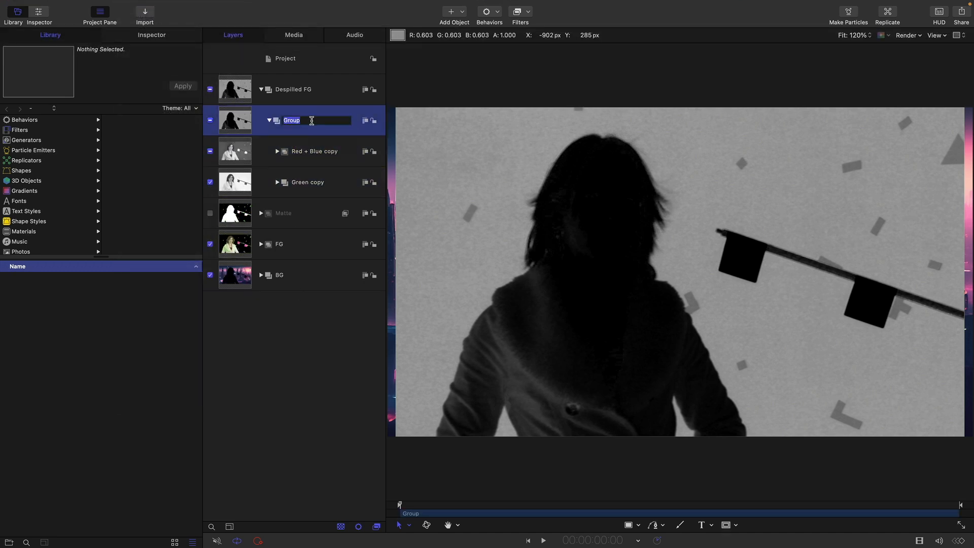
text(Spill Map)
key(Return)
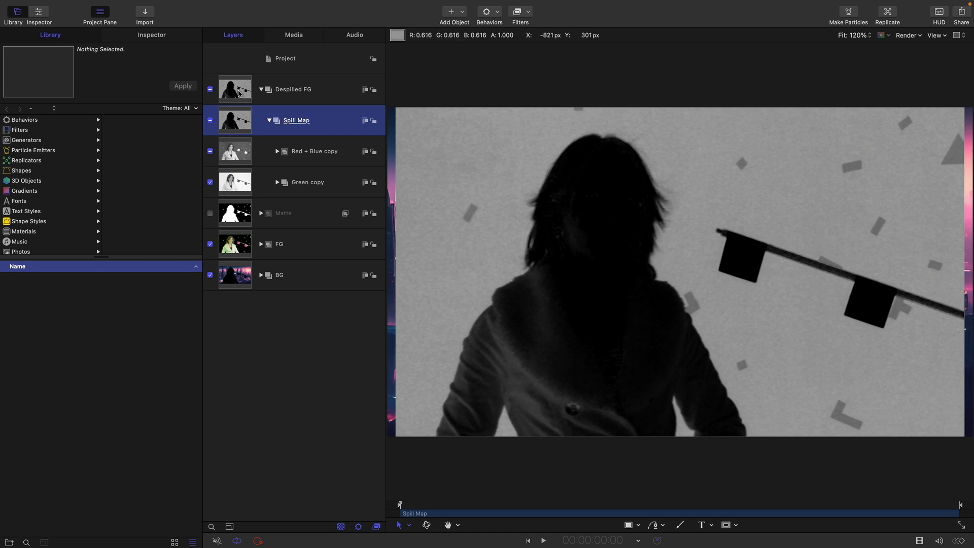
Step: Make a clone layer of the hcw_mmtest_close footage in the FG group and move it above Spill Map in Despilled FG
click(239, 94)
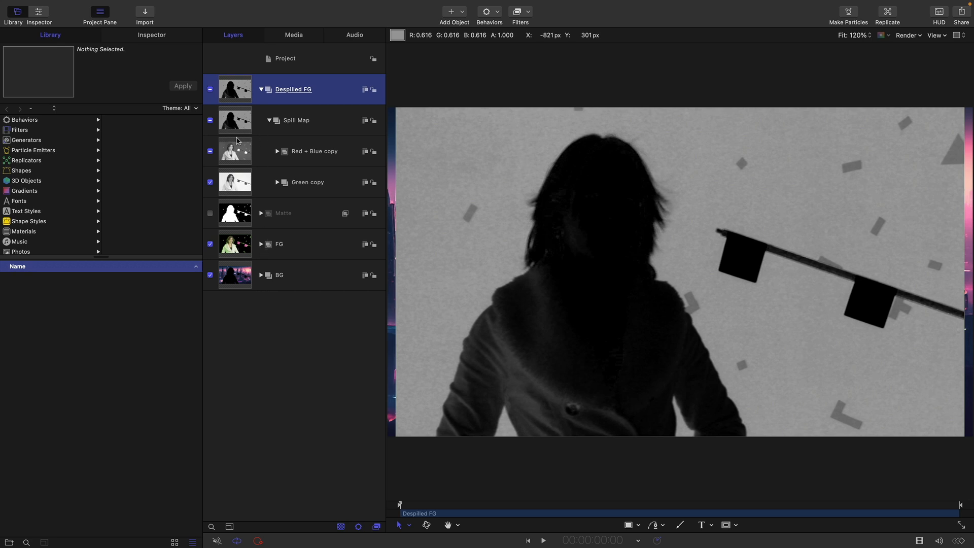
click(240, 184)
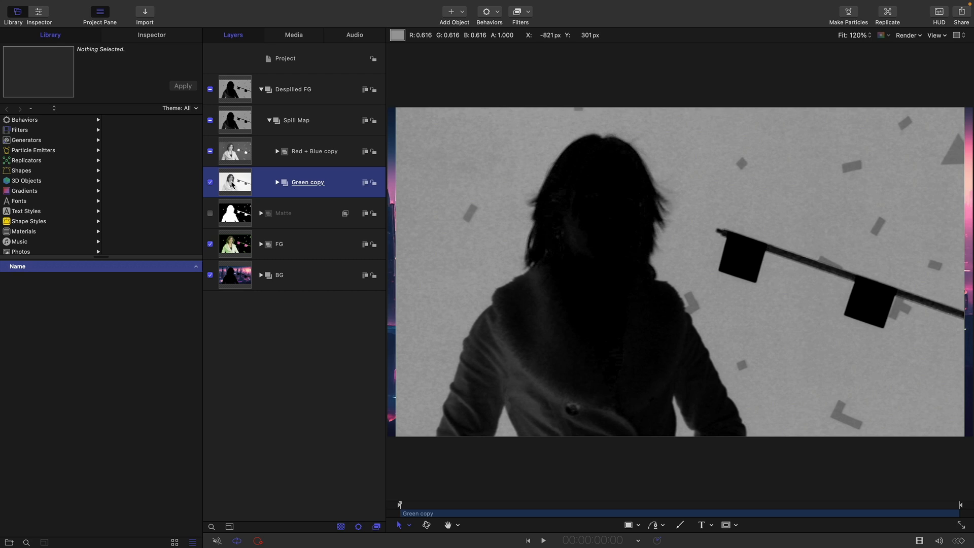
click(261, 245)
click(236, 313)
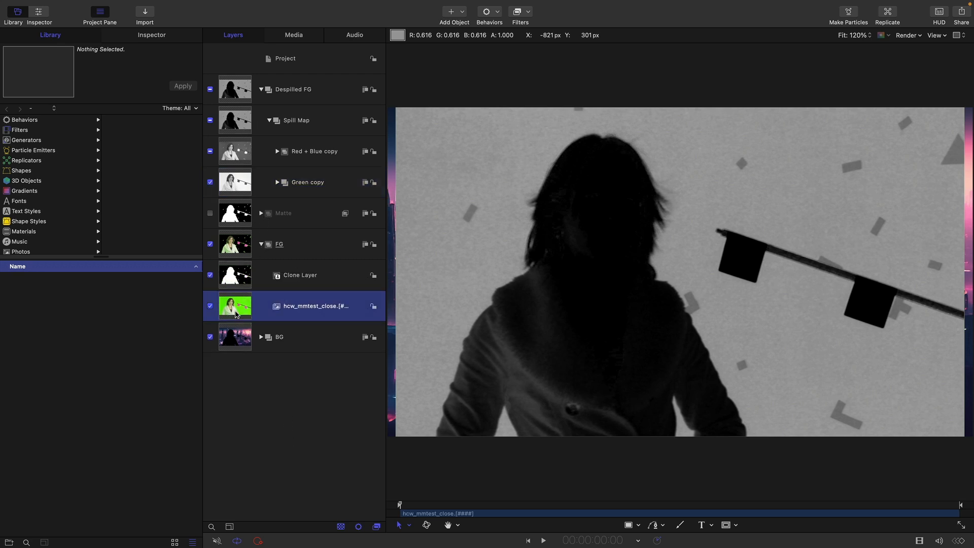
right_click(237, 313)
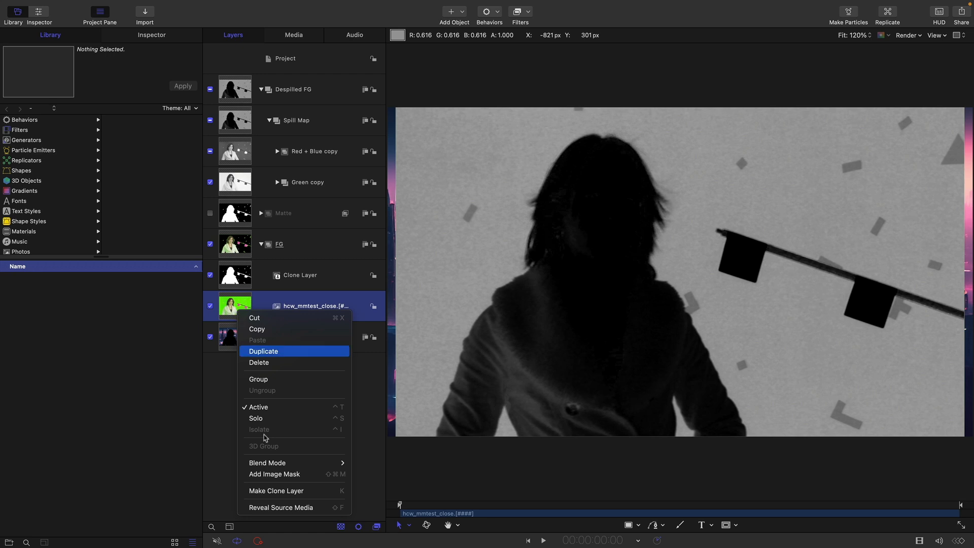
click(276, 278)
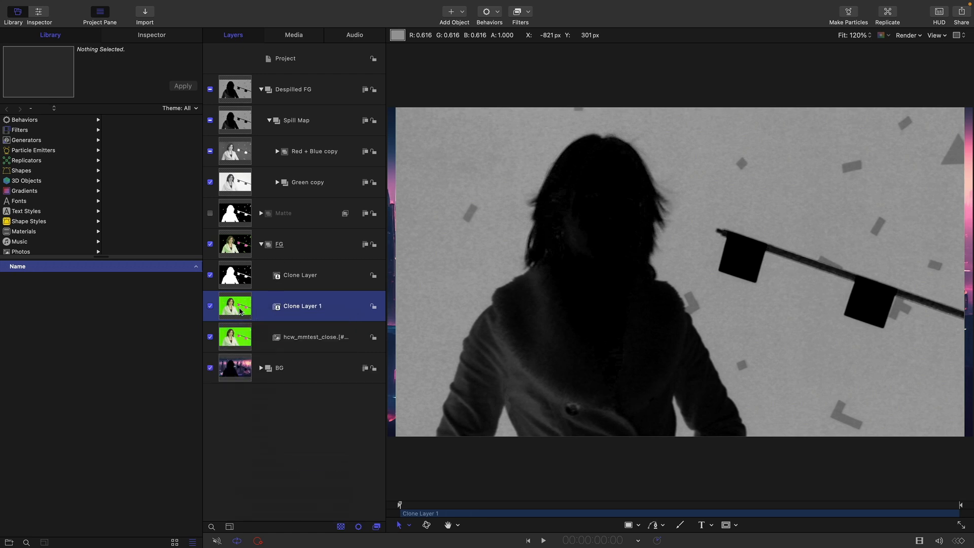
drag(239, 310, 264, 102)
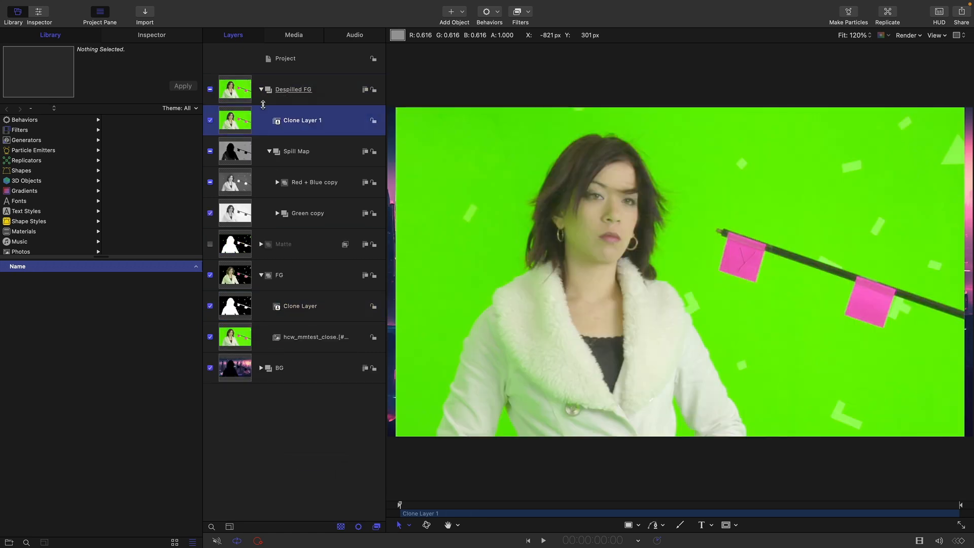
Step: Add a Channel Mixer color filter to the cloned footage, leaving its Monochrome option off
click(526, 12)
mouse_move(538, 66)
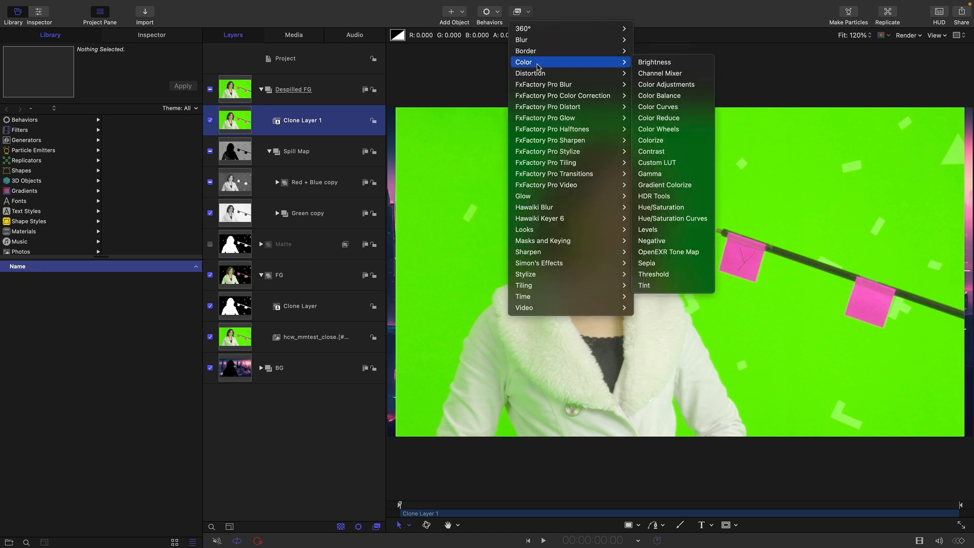
click(696, 77)
click(151, 35)
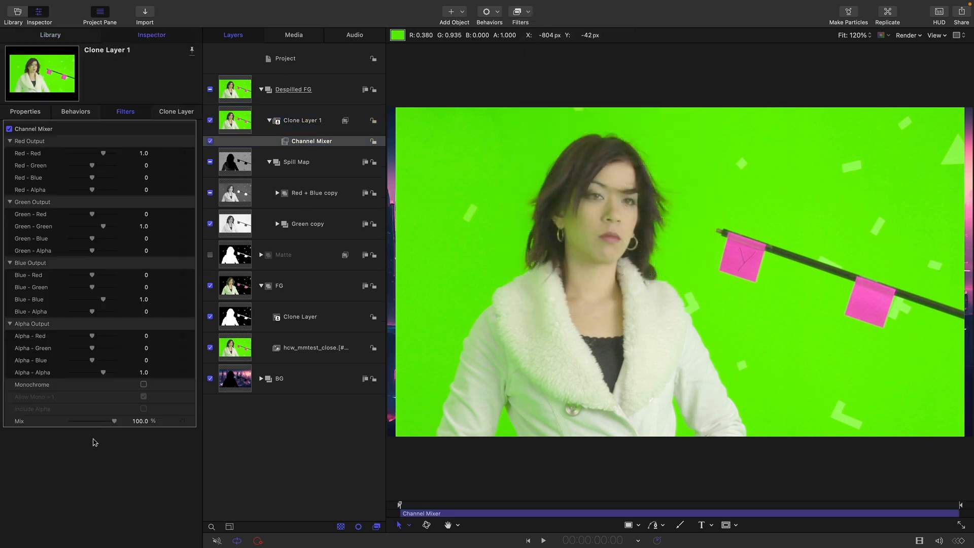
click(143, 385)
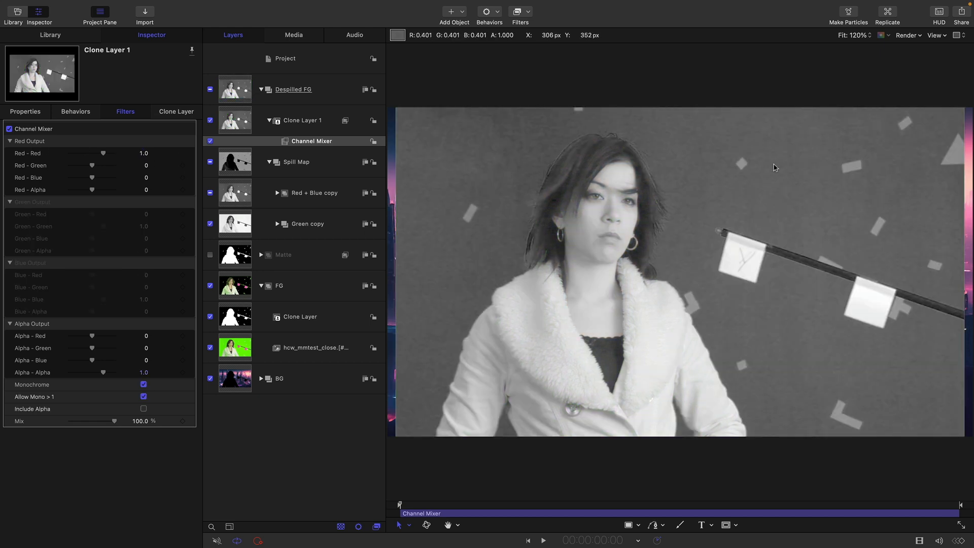
click(144, 385)
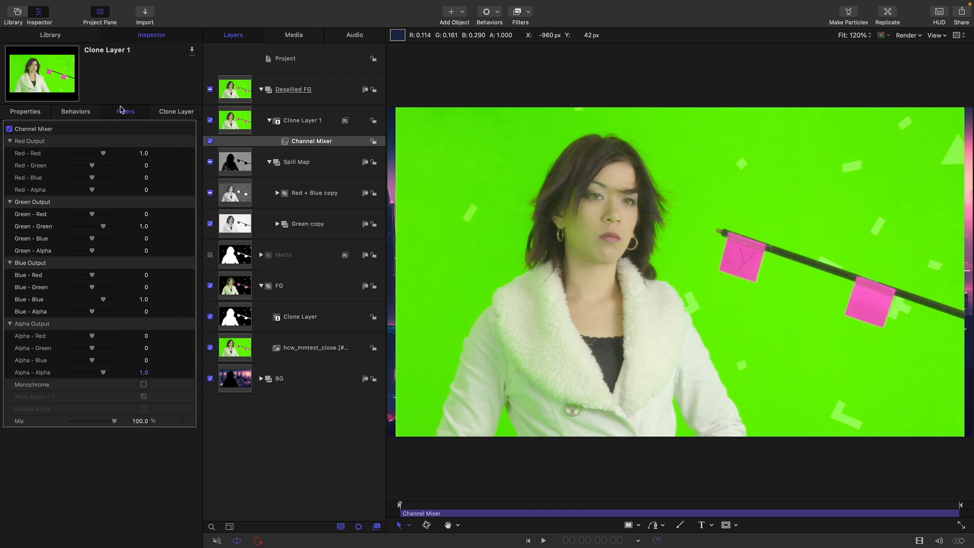
Step: Set Green - Green and Blue - Blue to 0 in the cloned footage's Channel Mixer
click(144, 226)
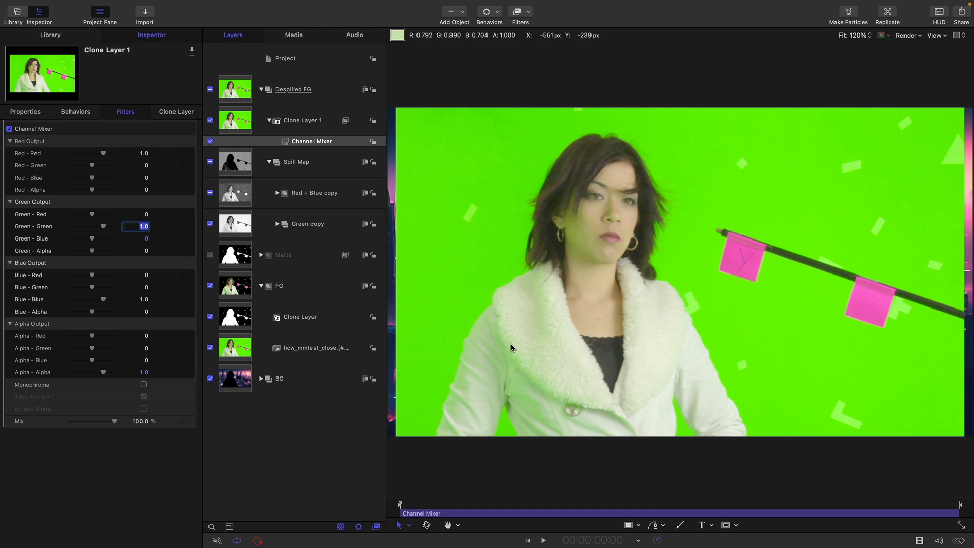
text(0)
key(Return)
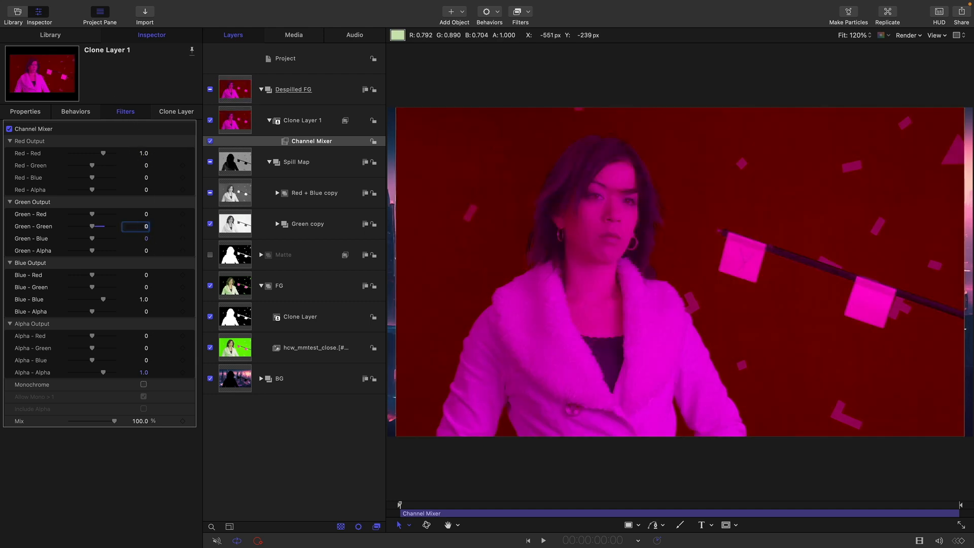
click(143, 299)
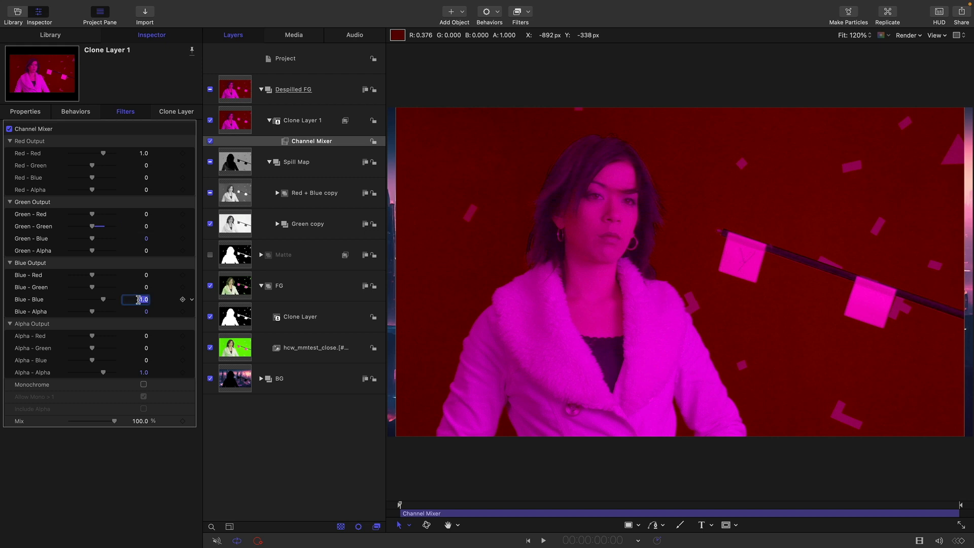
text(0)
key(Return)
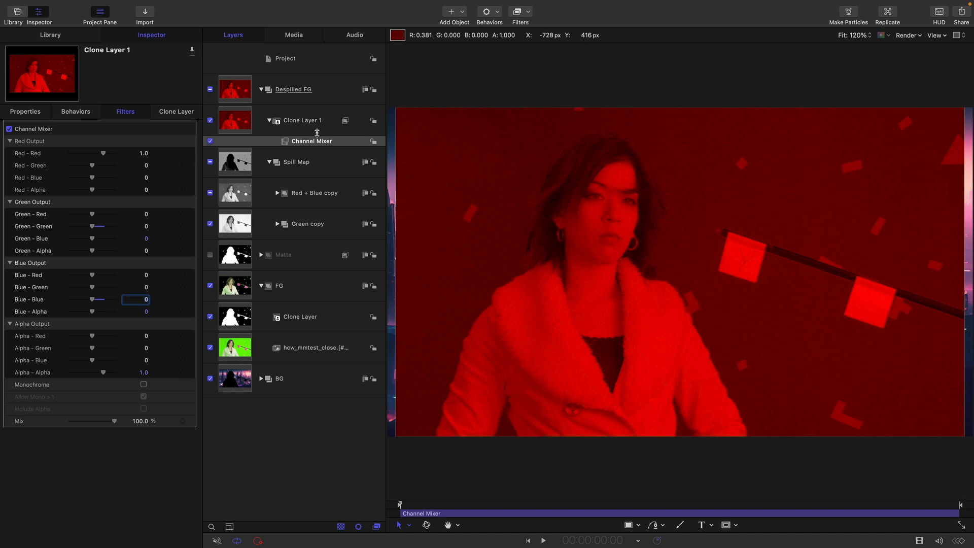
Step: Rename the cloned footage layer in Despilled FG as R
double_click(305, 121)
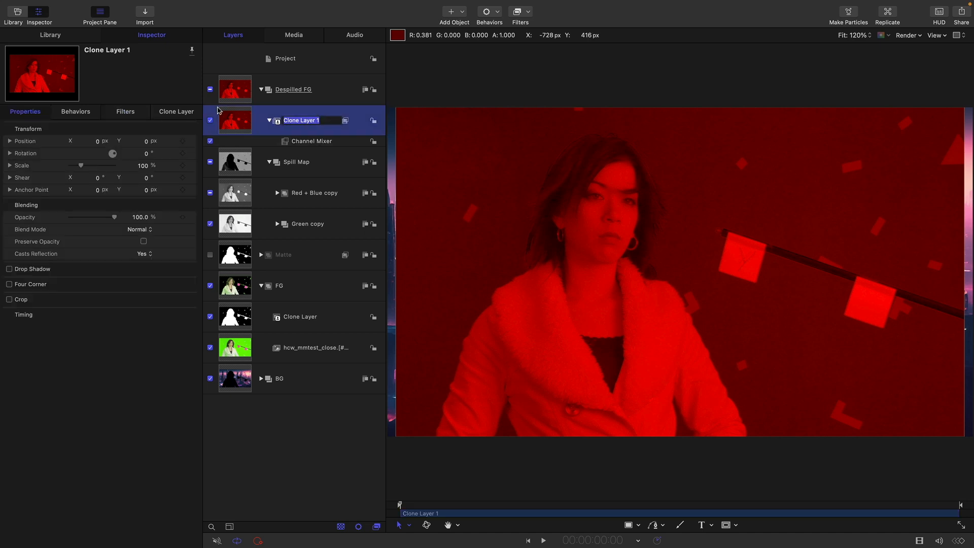
text(R)
key(Return)
Step: Duplicate the R layer and rename the copy as G
right_click(230, 121)
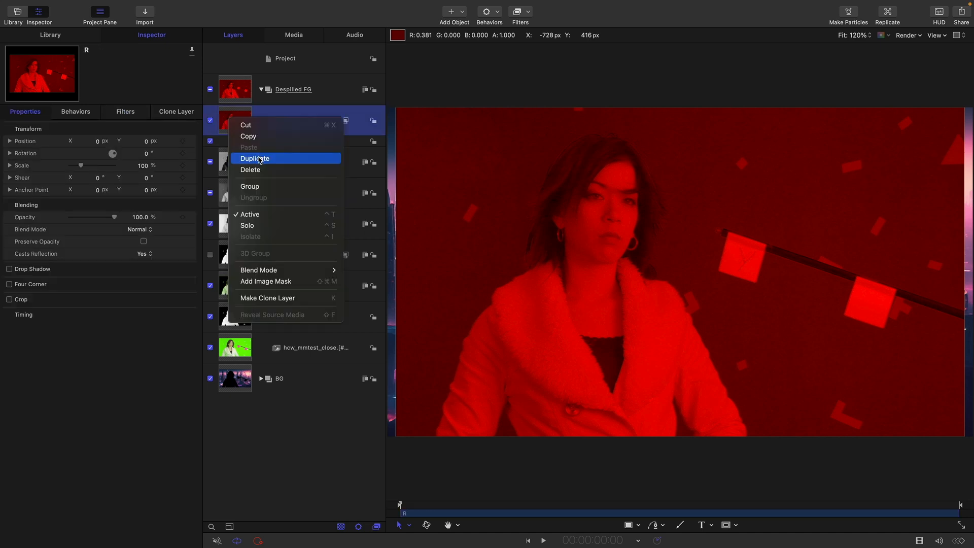
click(260, 160)
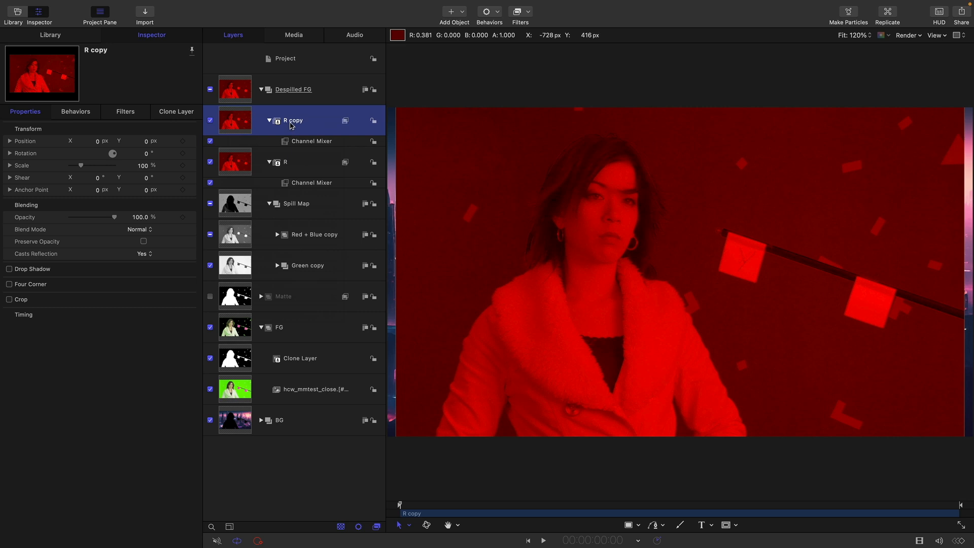
double_click(290, 123)
text(G)
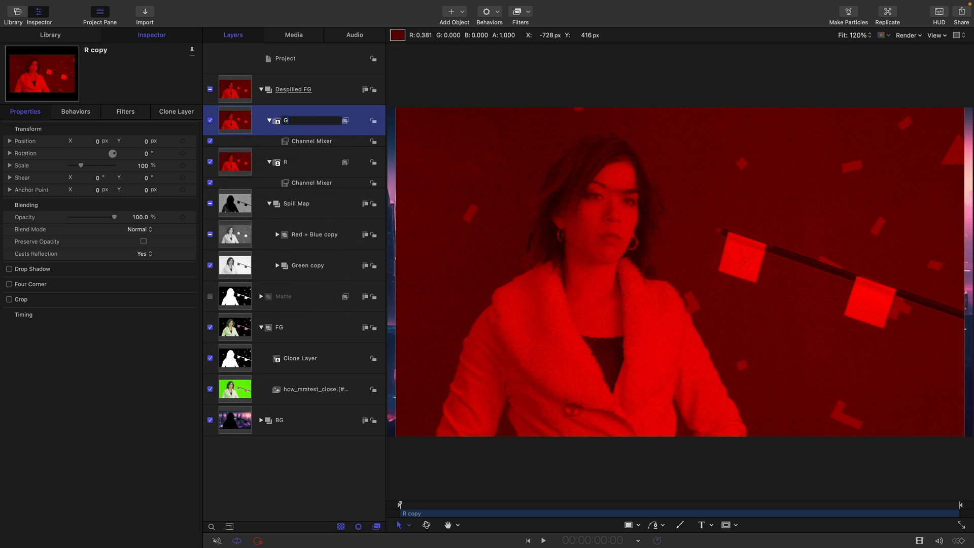
key(Return)
Step: Set Red - Red to 0 and Green - Green to 1 in the G layer's Channel Mixer
click(135, 112)
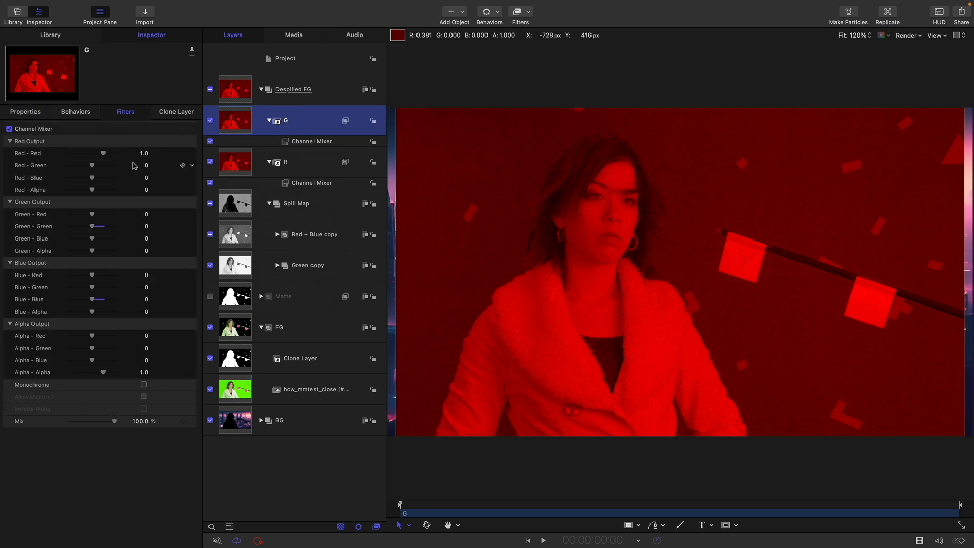
click(143, 153)
text(0)
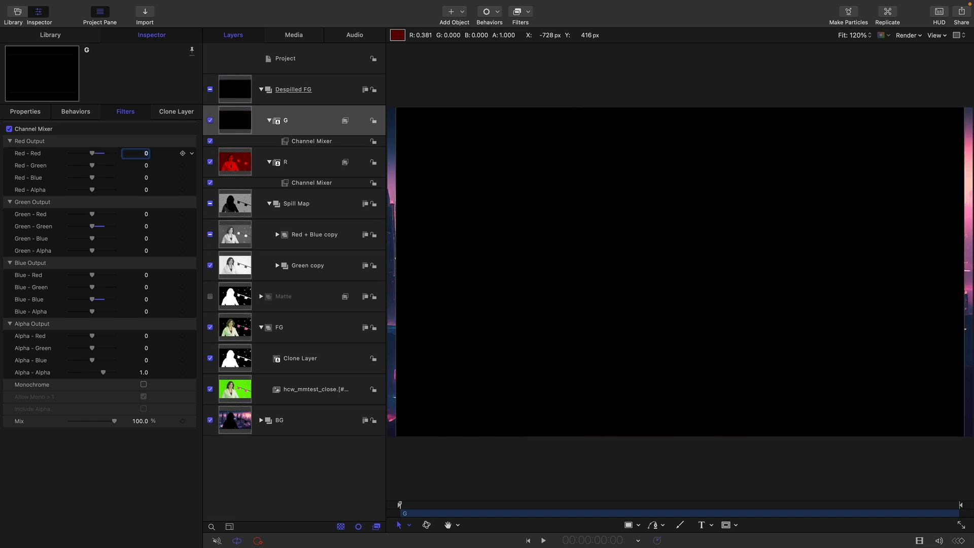
click(149, 227)
text(1)
key(Return)
Step: Duplicate the G layer and rename the copy as B
right_click(238, 120)
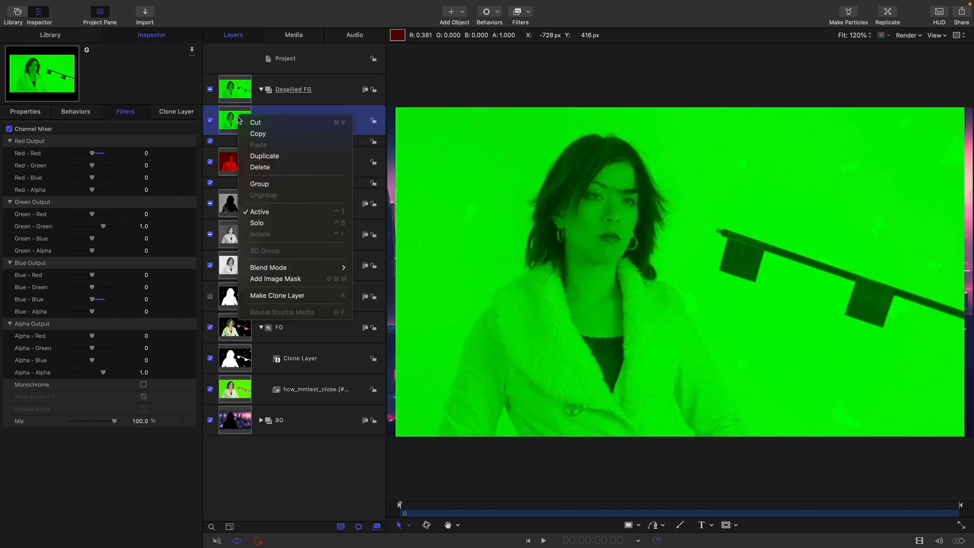
click(261, 155)
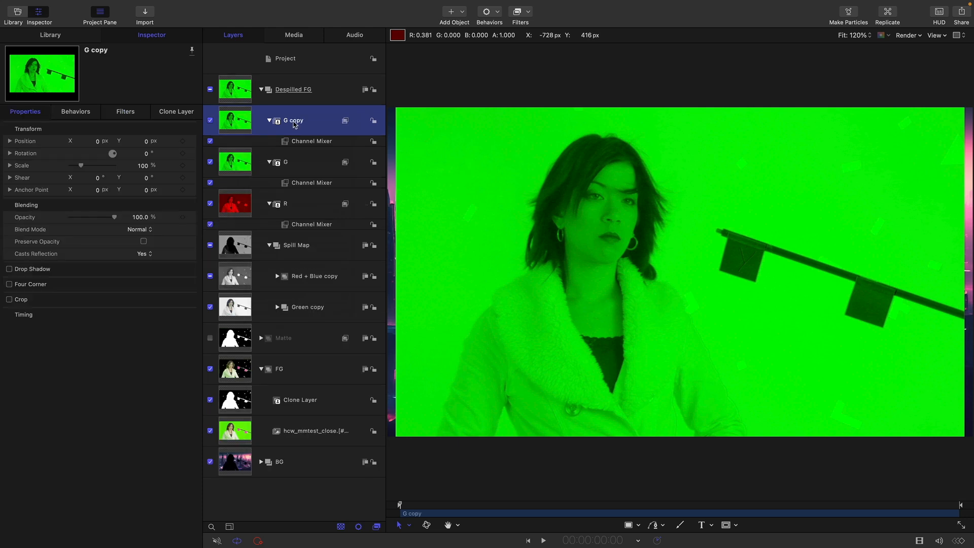
double_click(302, 120)
key(super+a)
text(B)
key(Return)
Step: Set Green - Green to 0 and Blue - Blue to 1 in the B layer's Channel Mixer
click(126, 112)
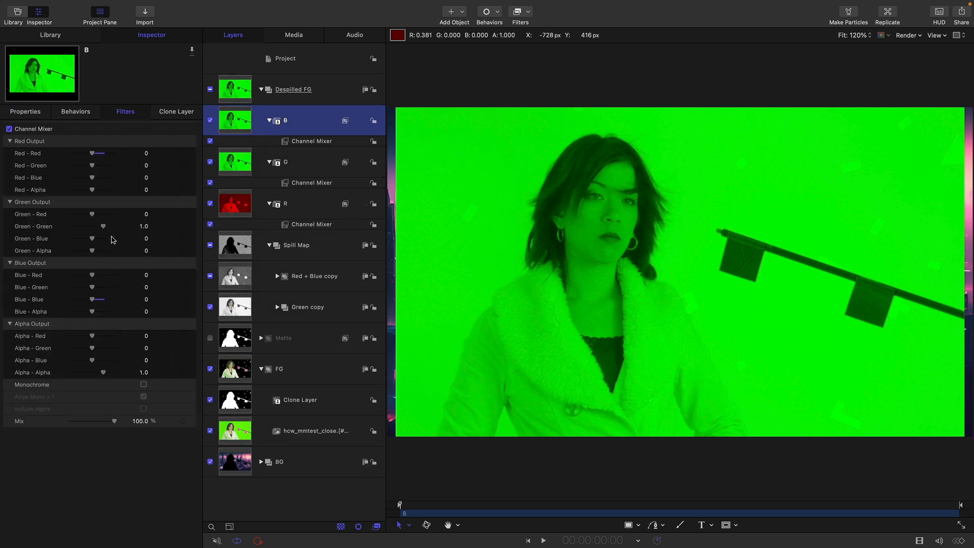
click(143, 228)
text(0)
key(Return)
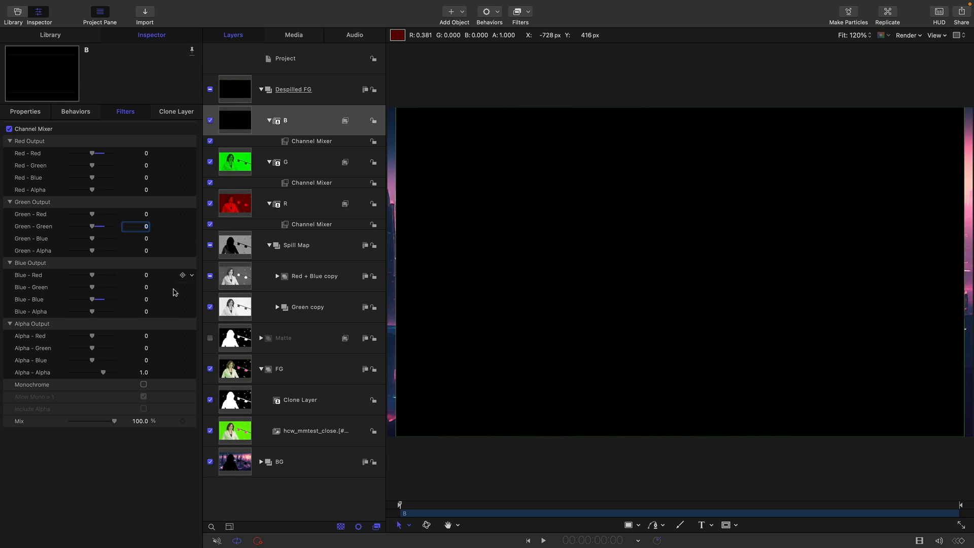
drag(144, 301, 145, 300)
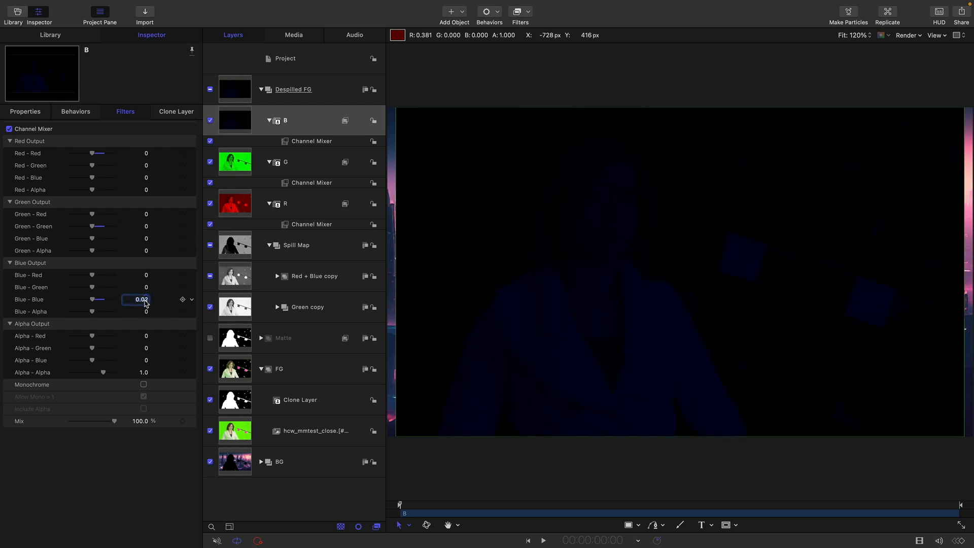
text(1)
key(Return)
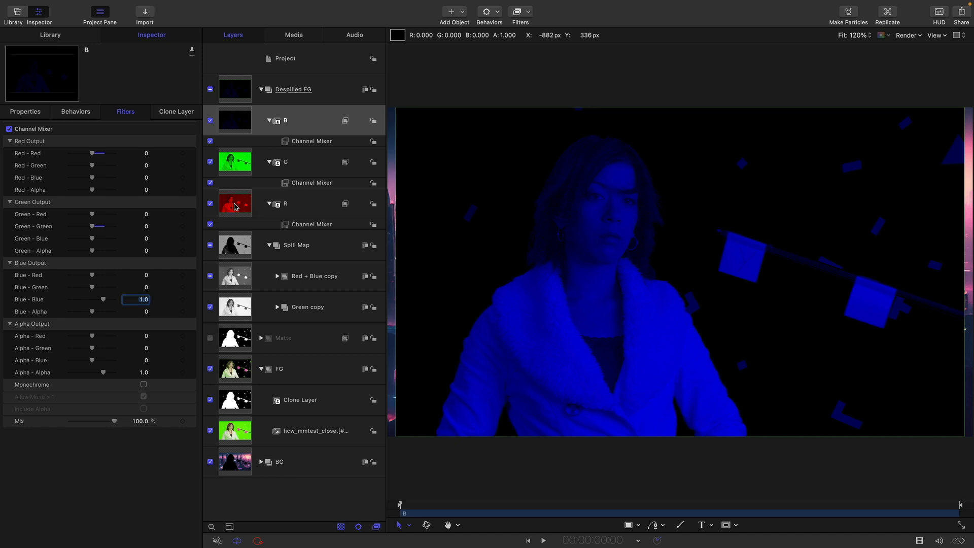
Step: Move the G layer directly below the R layer and set the blend mode of the B and R layers to Add
click(237, 165)
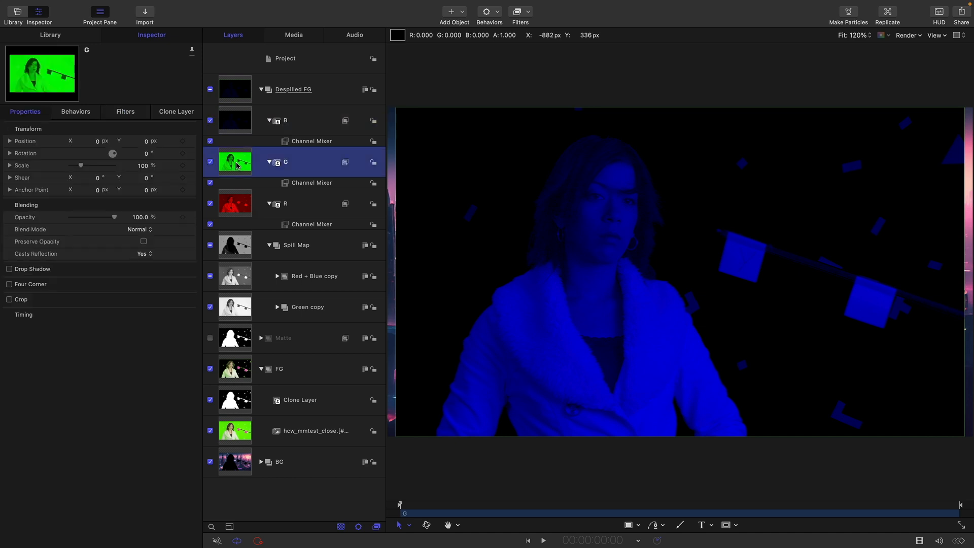
key(super+bracketleft)
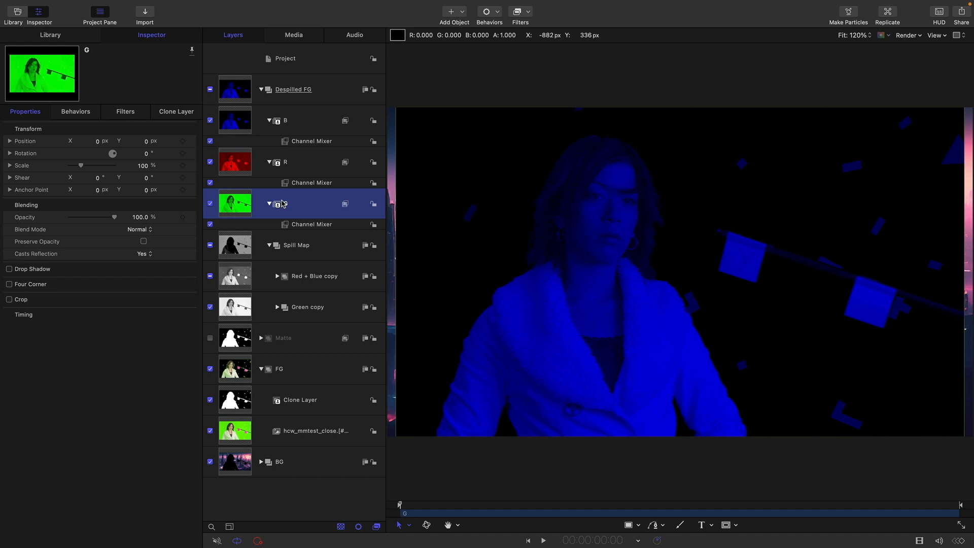
click(234, 116)
super+click(243, 162)
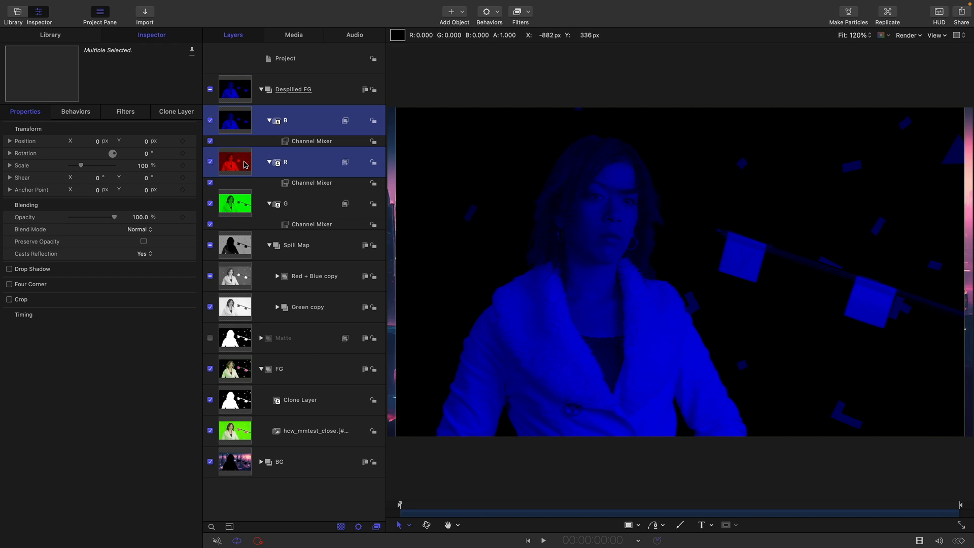
click(143, 231)
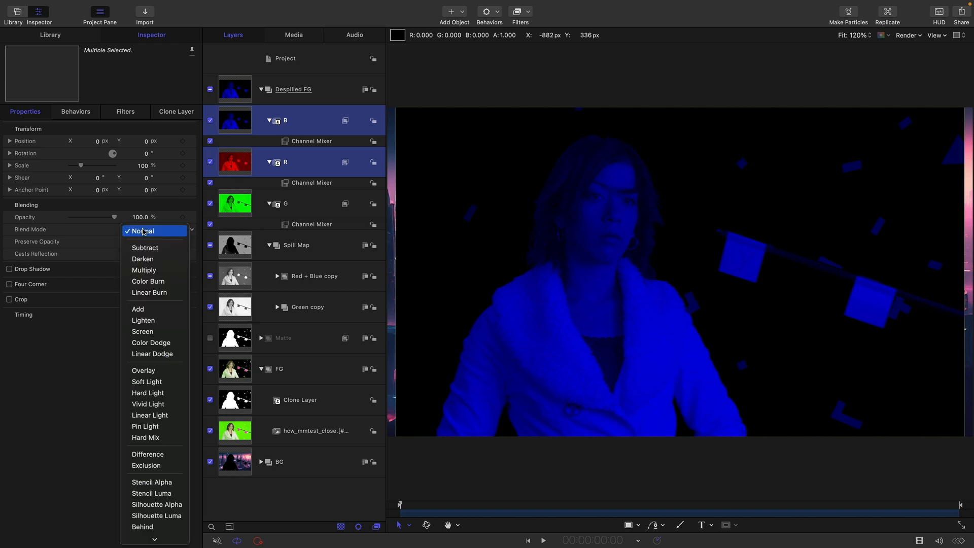
click(152, 314)
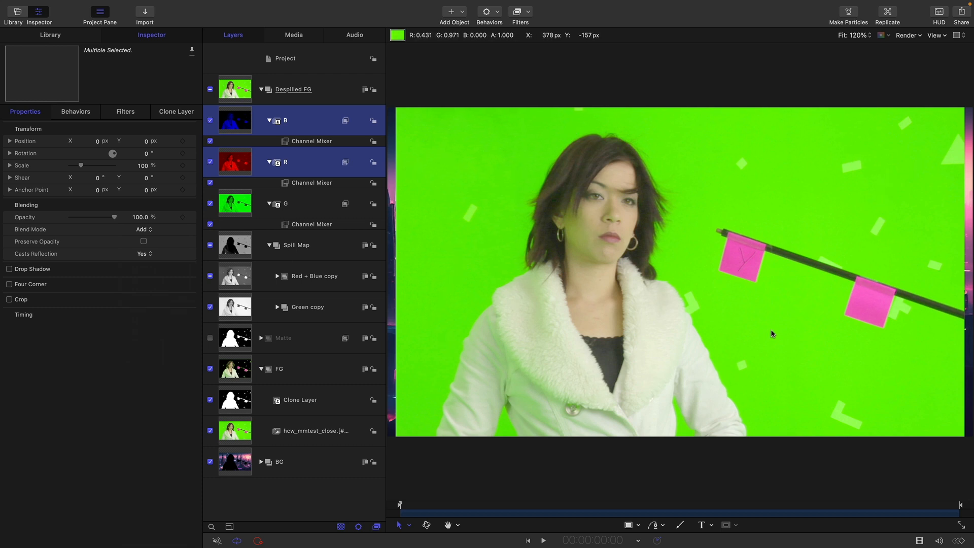
Step: Move the Spill Map group between the R and G layers and set its blend mode to Subtract
click(230, 247)
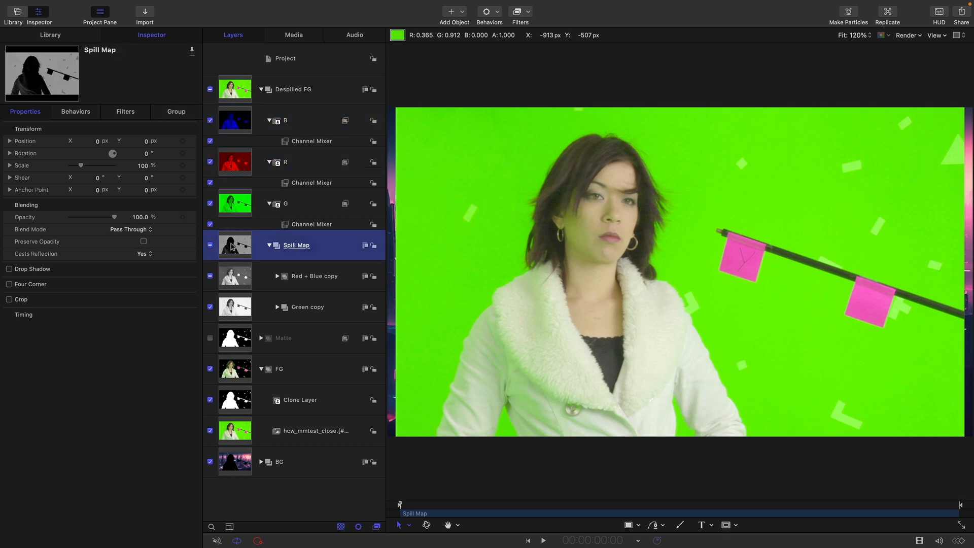
drag(234, 253, 232, 194)
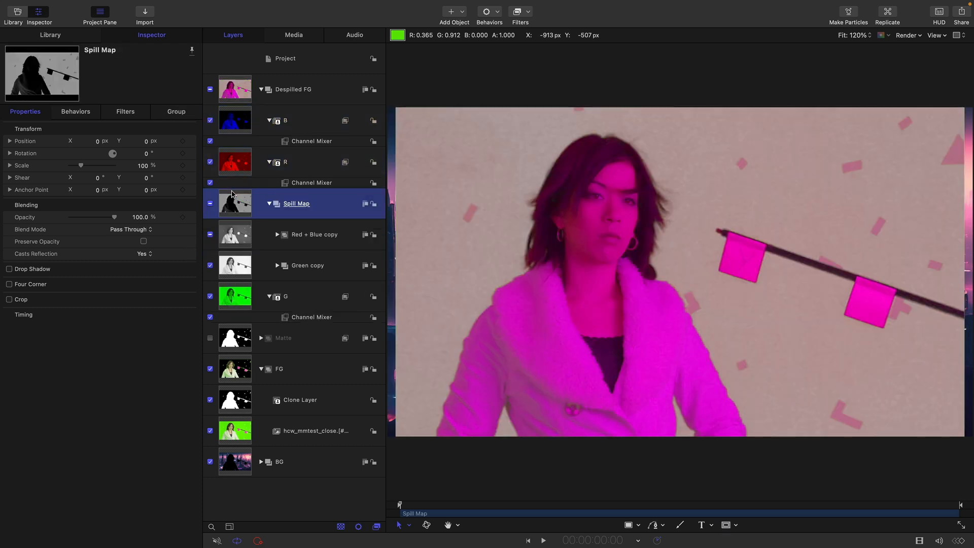
click(138, 231)
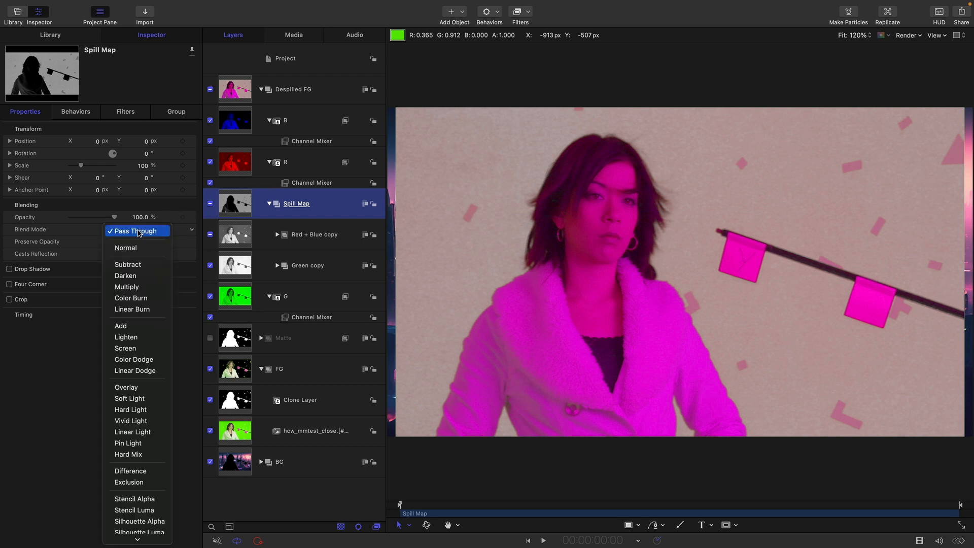
click(132, 264)
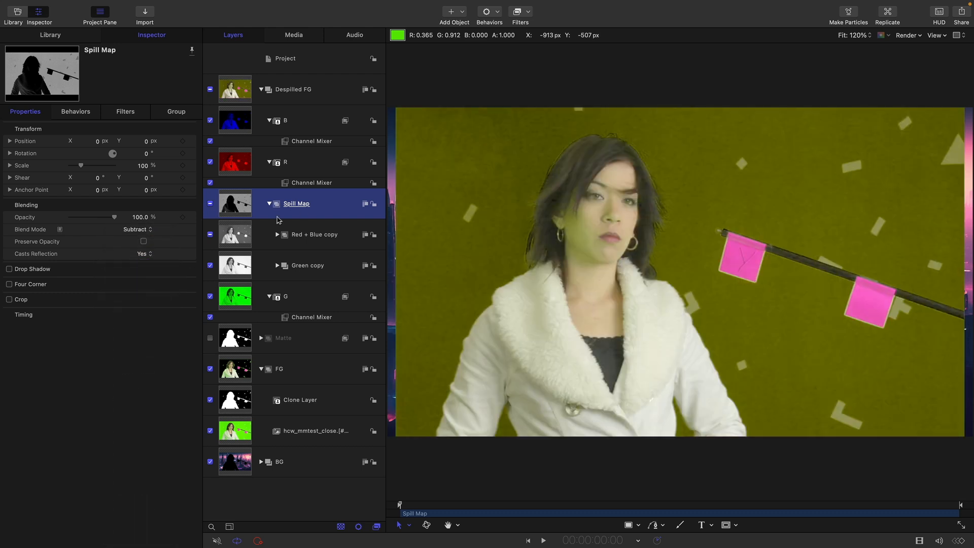
Step: Compare the composite with the Spill Map group hidden and shown, leaving the group enabled
click(210, 204)
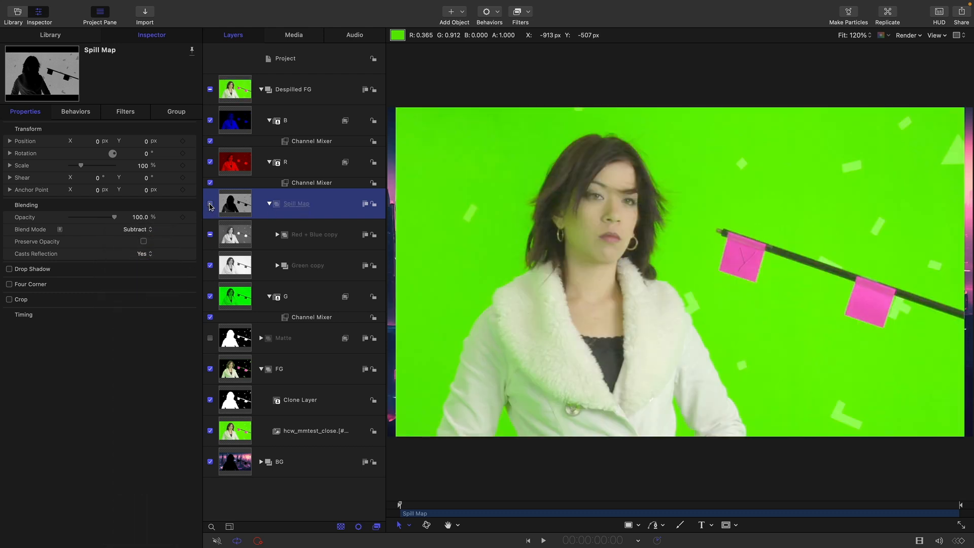
click(210, 203)
click(210, 204)
click(210, 204)
click(209, 203)
click(210, 204)
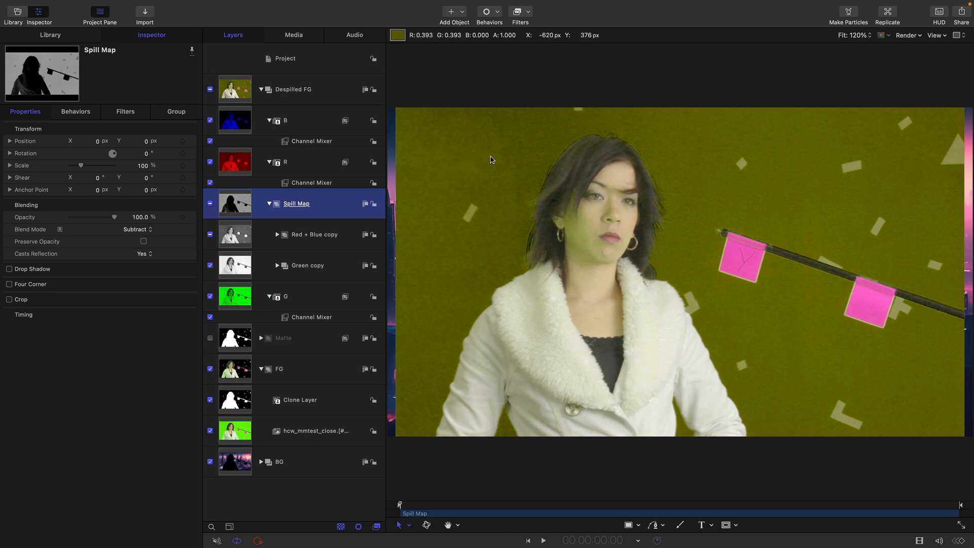
click(209, 203)
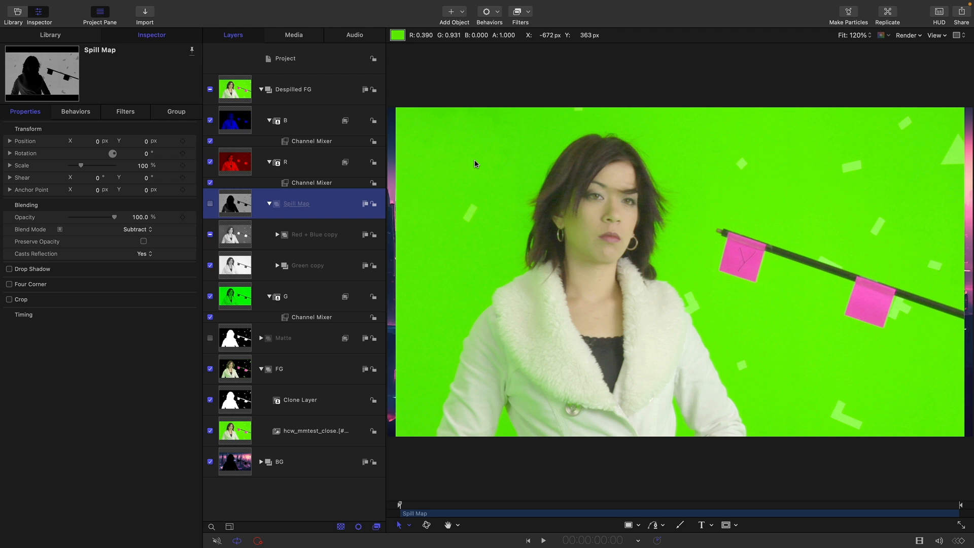
click(210, 204)
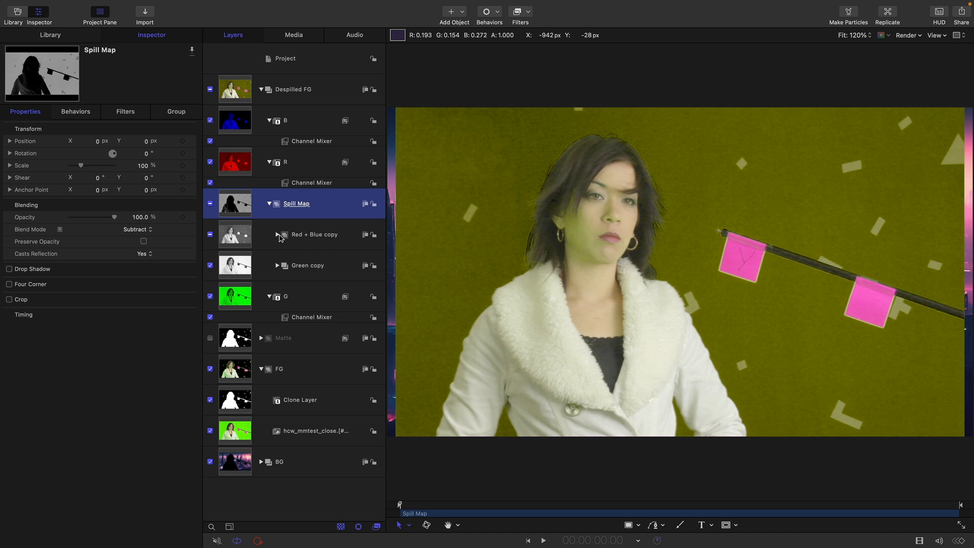
Step: Enable the Blue copy layer inside the Red + Blue copy group and set its blend mode to Darken
click(277, 235)
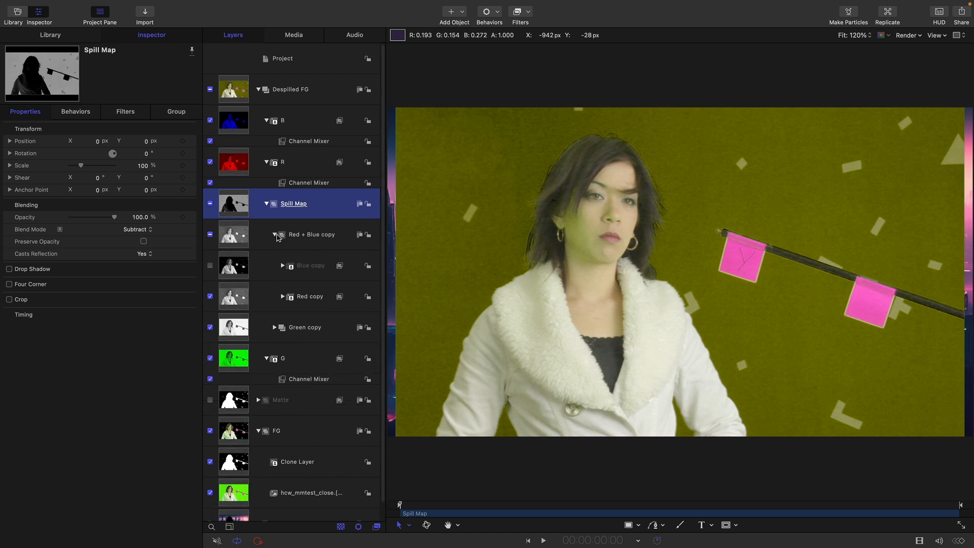
scroll(298, 296, down, 1)
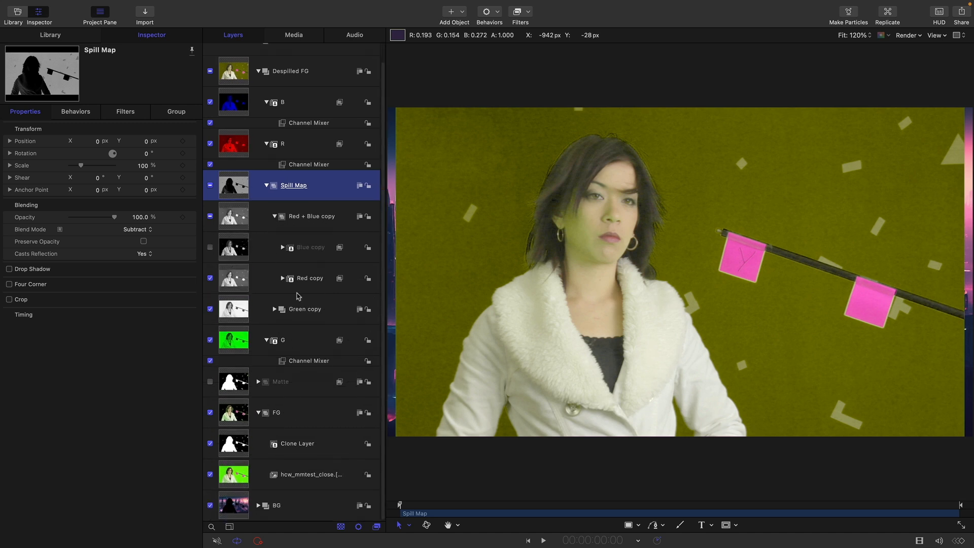
click(233, 249)
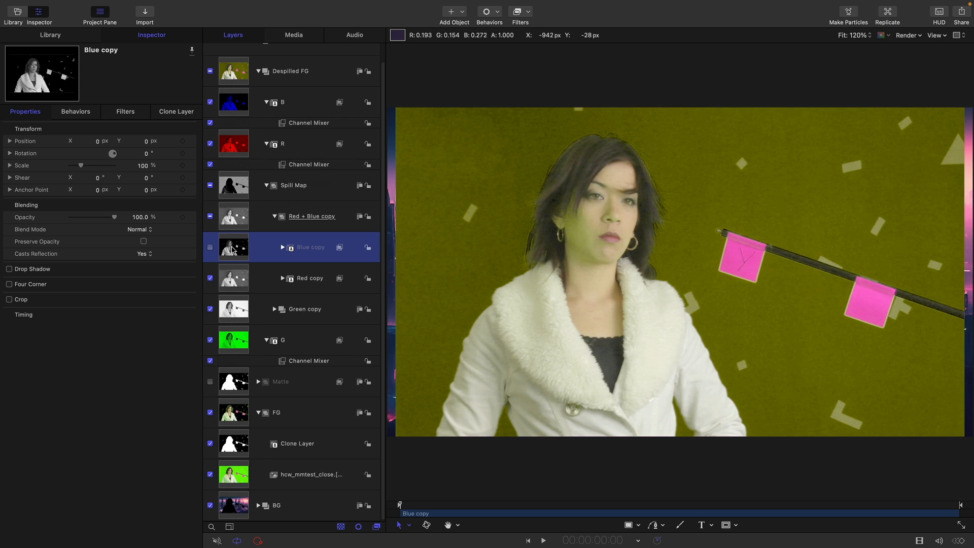
click(210, 247)
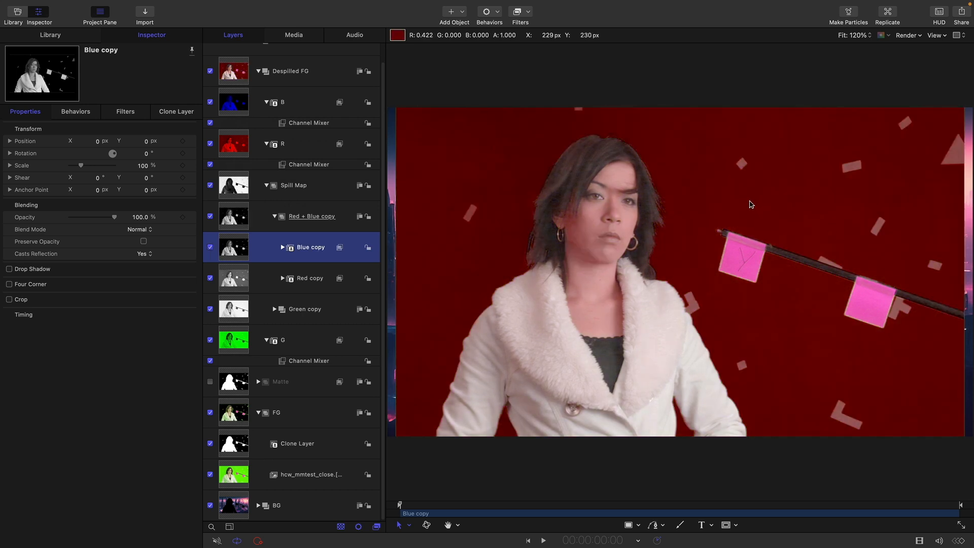
click(138, 230)
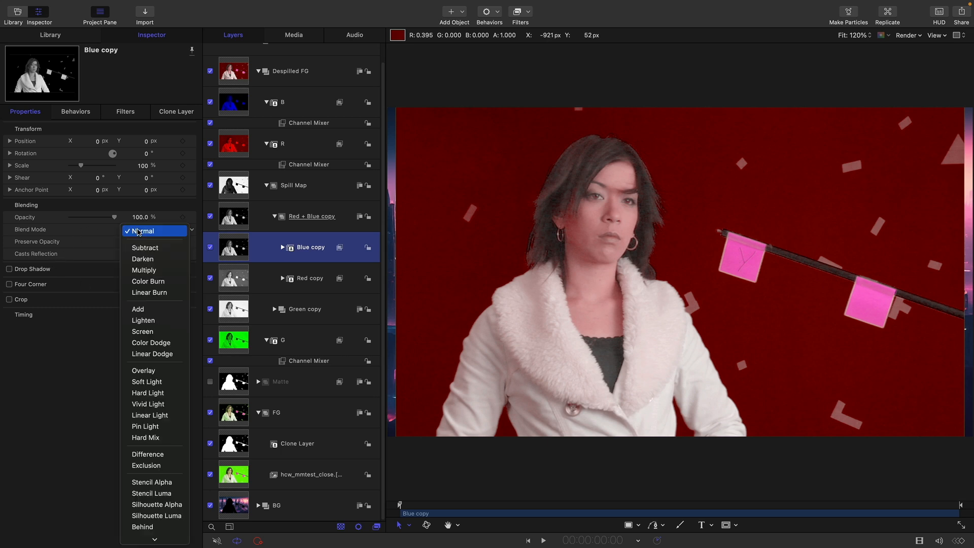
click(141, 260)
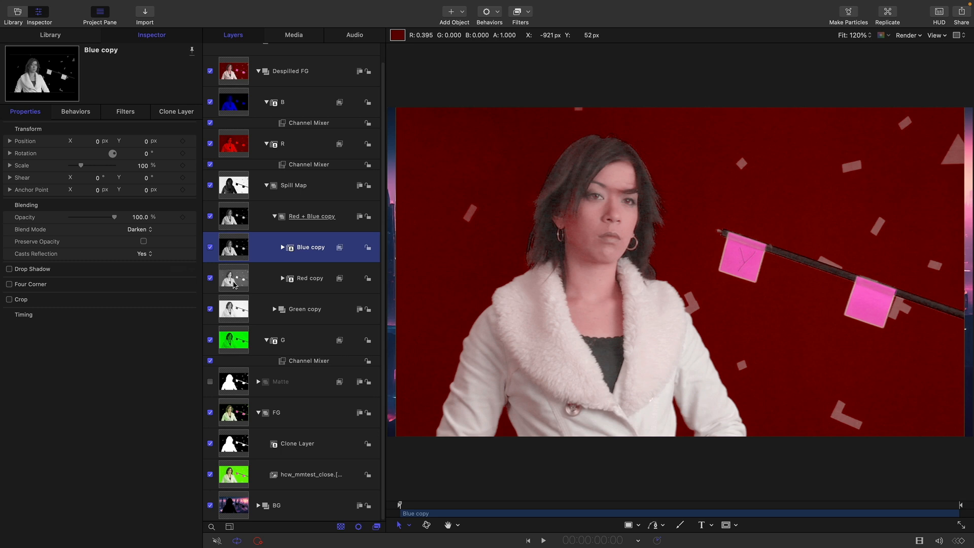
Step: Set the Blue copy layer's opacity to 35%
click(136, 217)
text(35)
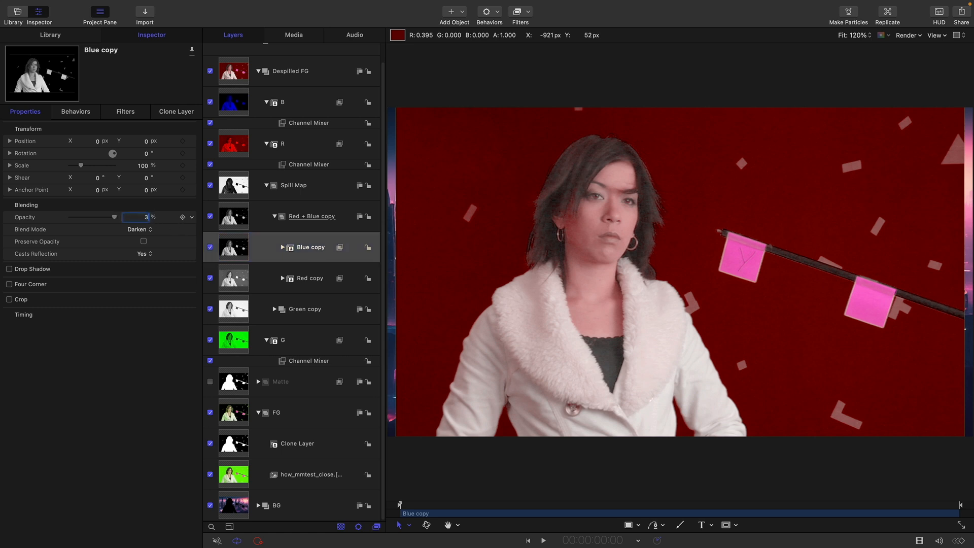
key(Return)
Step: Compare the despill result with the Blue copy layer hidden and shown, leaving the layer enabled
click(211, 248)
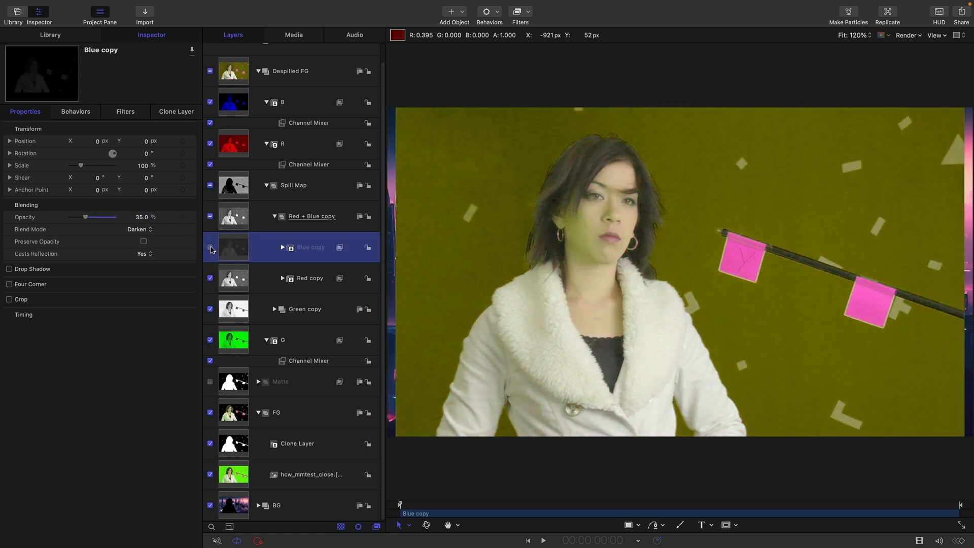
click(211, 249)
click(210, 248)
click(211, 249)
click(211, 248)
click(211, 249)
click(211, 249)
click(211, 248)
click(211, 249)
click(211, 249)
click(211, 248)
click(211, 249)
click(211, 248)
click(211, 248)
Step: Set the Blue copy layer's opacity to 40%
click(141, 216)
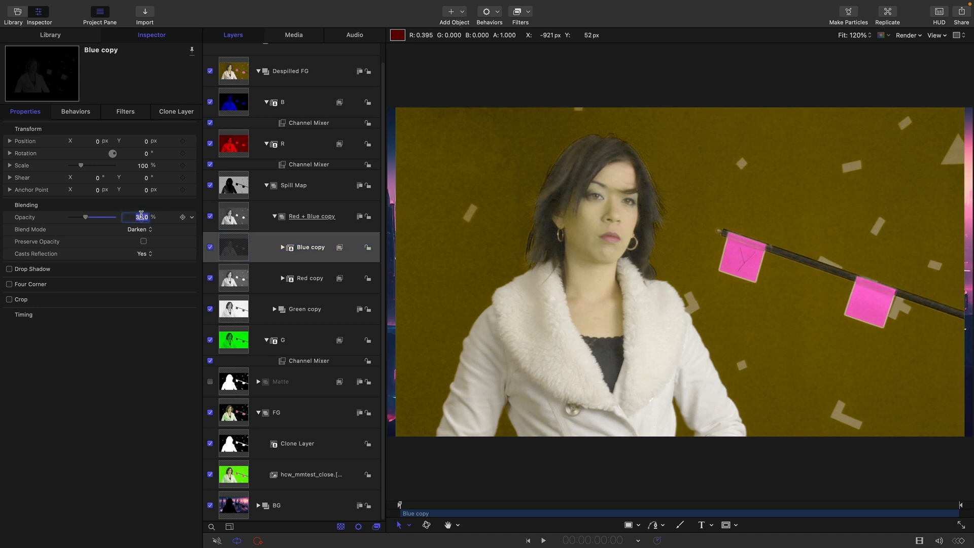
text(40)
key(Return)
Step: Collapse the Spill Map group, the B and R layers, and the whole Despilled FG group
click(266, 185)
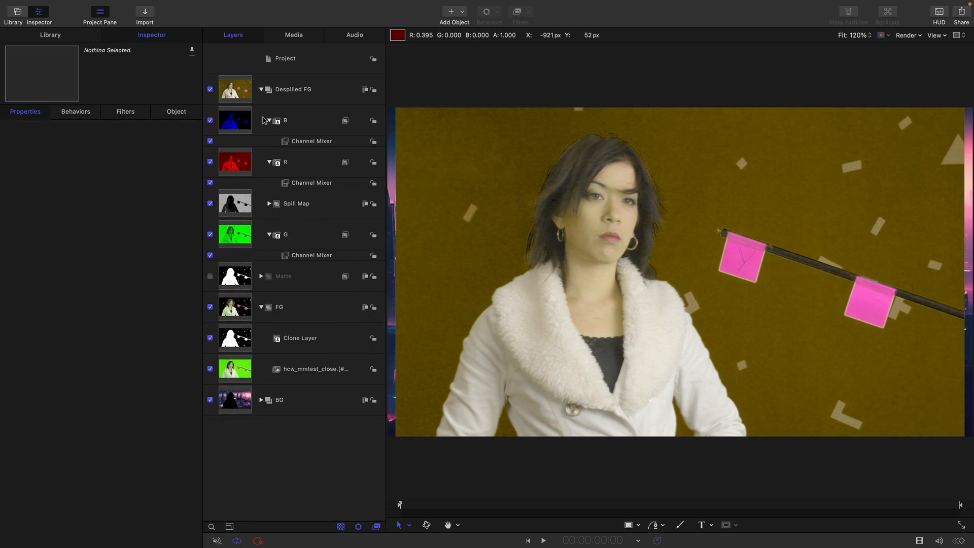
click(268, 121)
click(270, 152)
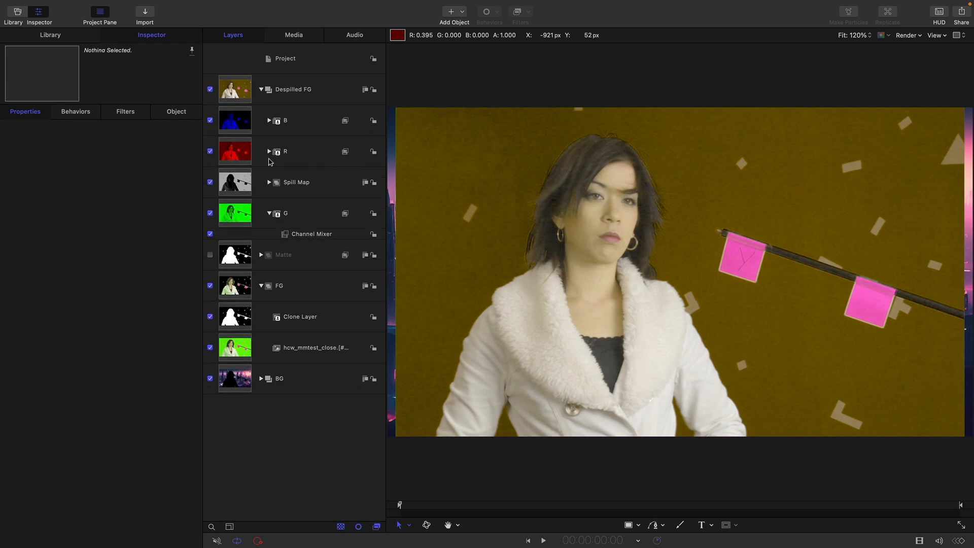
click(260, 90)
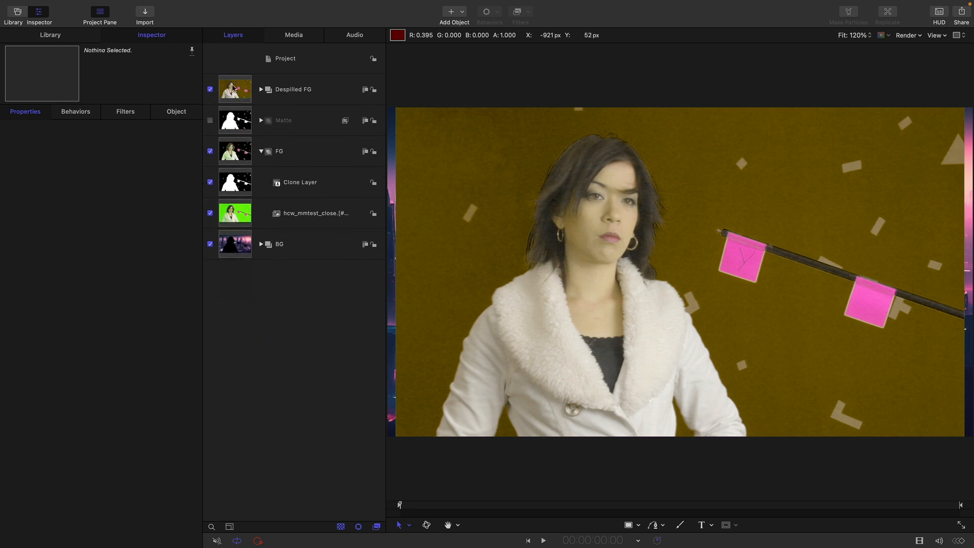
Step: Move the Despilled FG group into FG between Clone Layer and the hcw_mmtest_close clip, and compare the composite with it hidden and shown
click(236, 84)
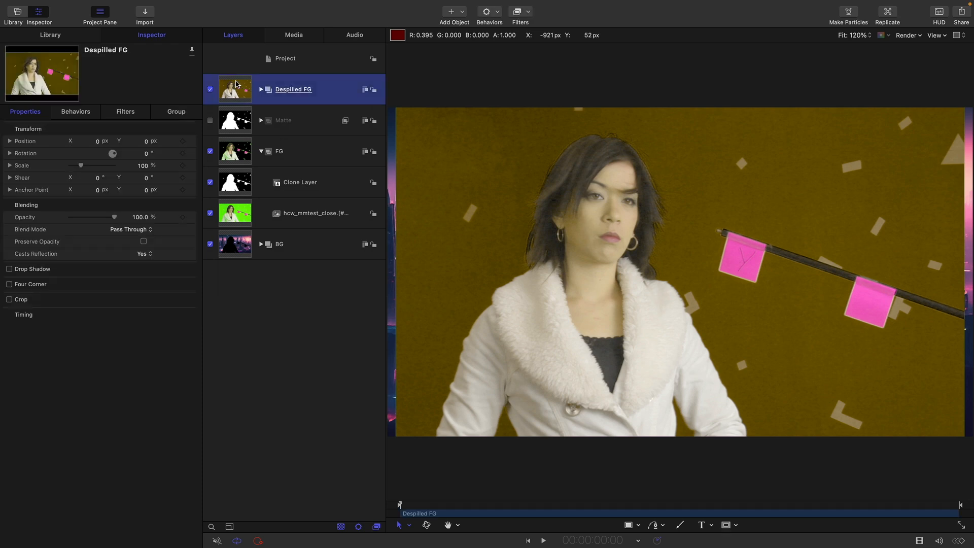
mouse_move(237, 86)
mouse_down()
mouse_move(256, 187)
mouse_move(373, 200)
mouse_move(241, 194)
mouse_up()
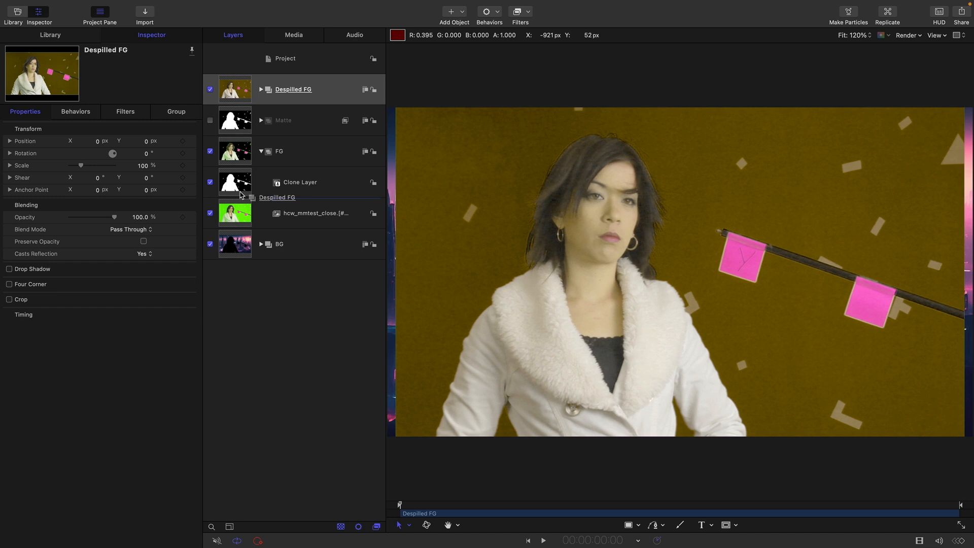
drag(241, 194, 236, 196)
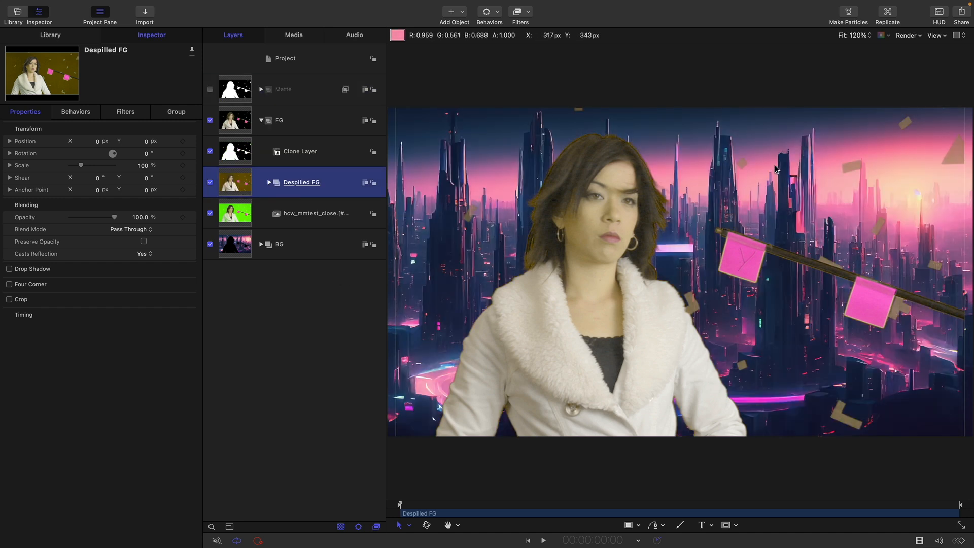
click(210, 183)
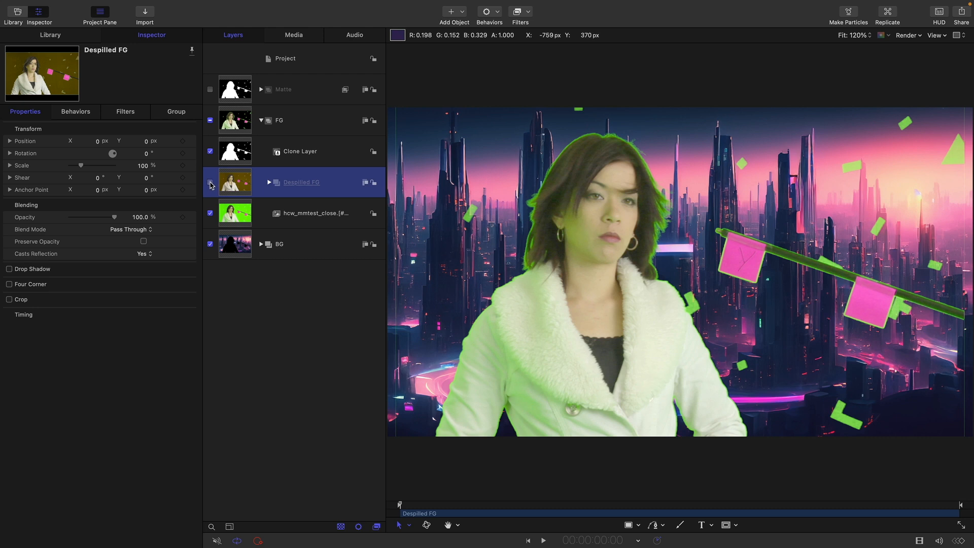
click(209, 183)
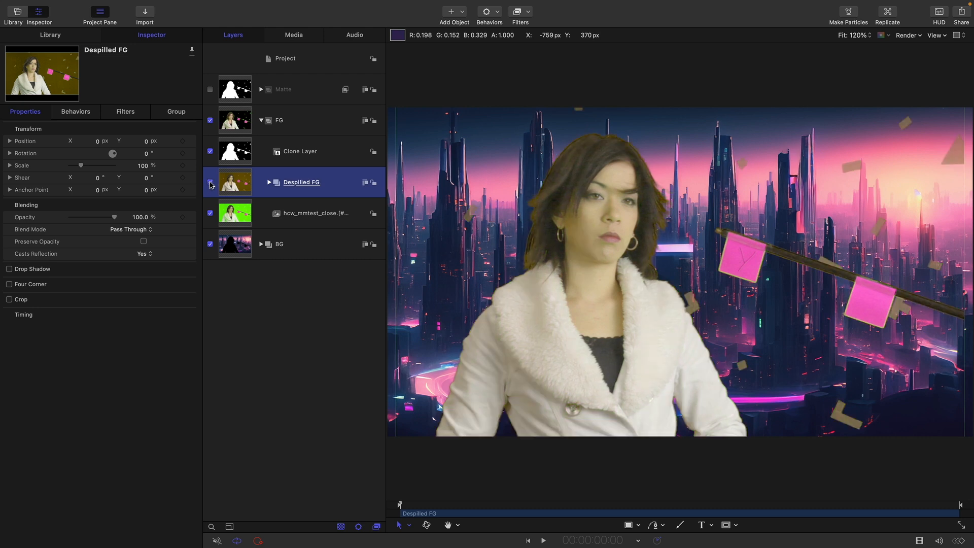